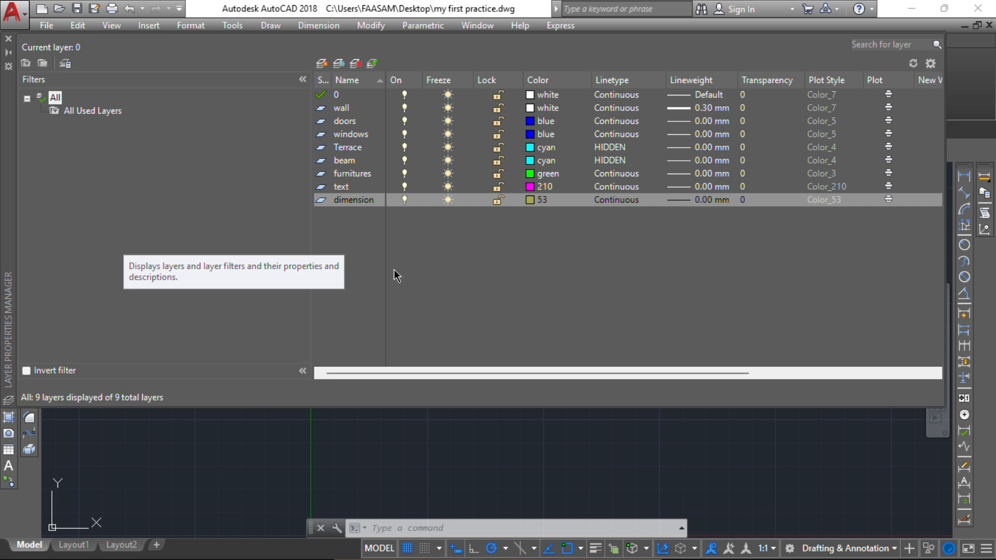
click(321, 64)
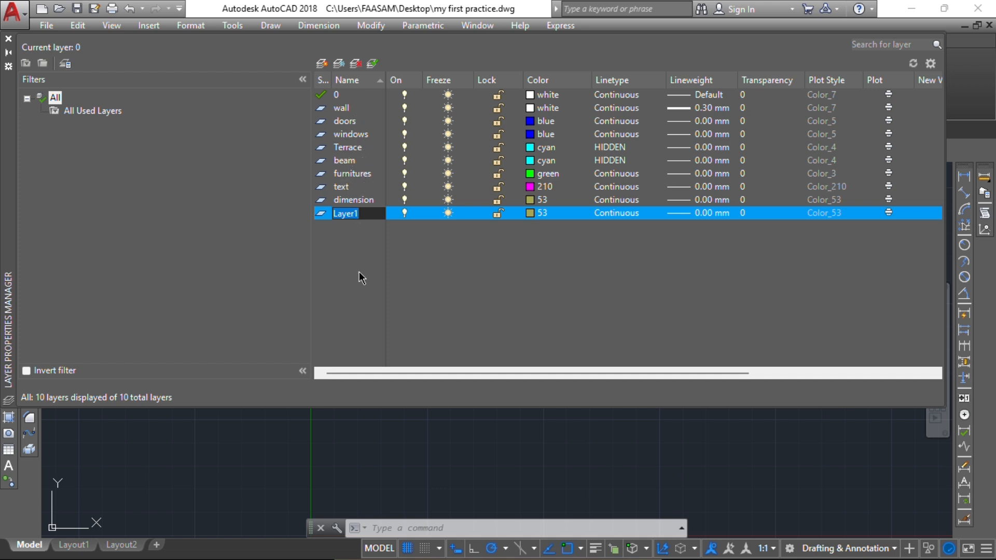
key(BackSpace)
right_click(346, 211)
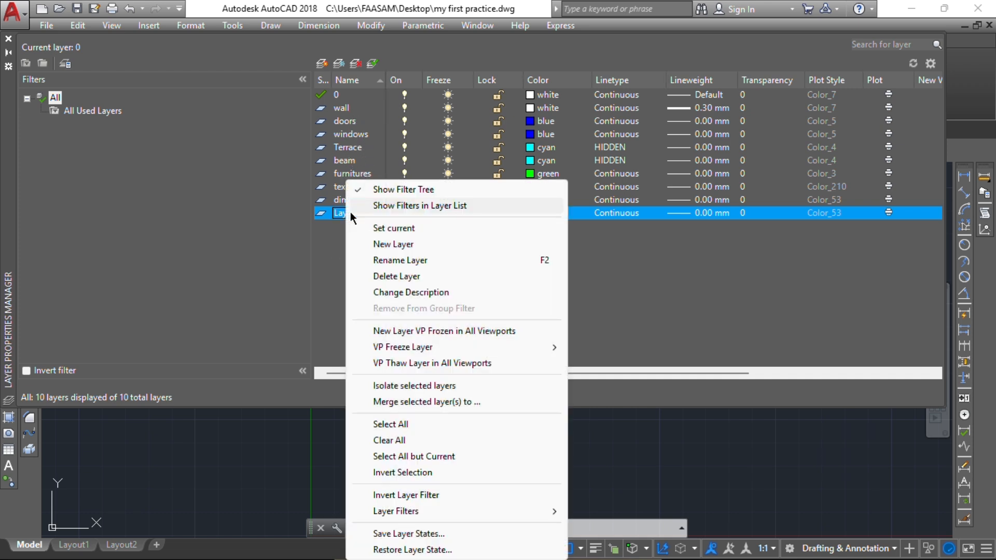
click(422, 274)
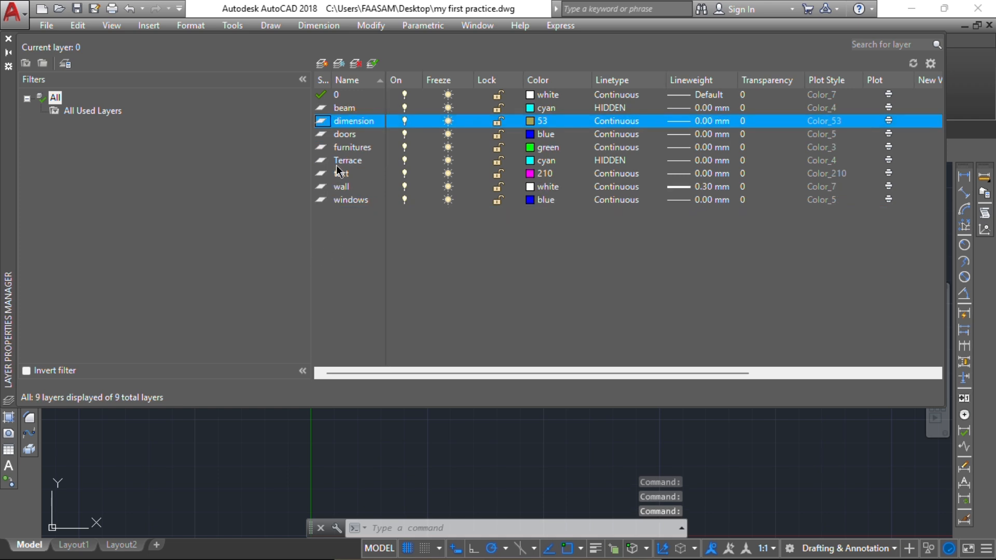
- Rename the doors layer as "win & doors"
click(353, 136)
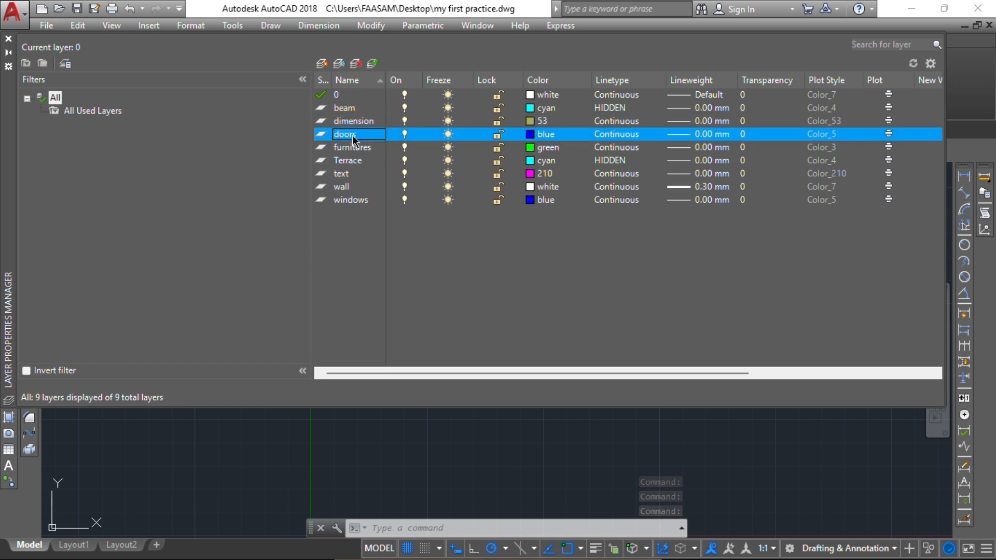
right_click(353, 137)
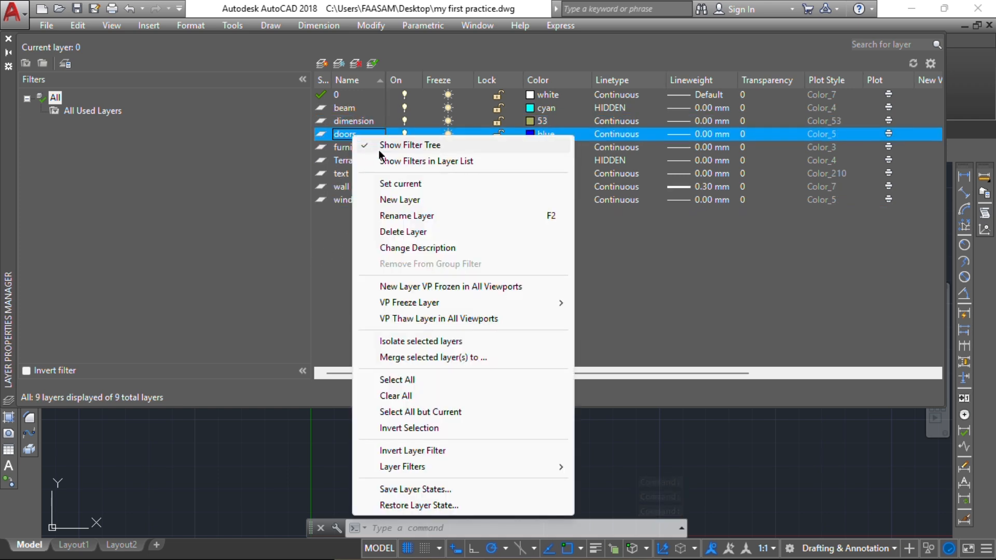
click(379, 215)
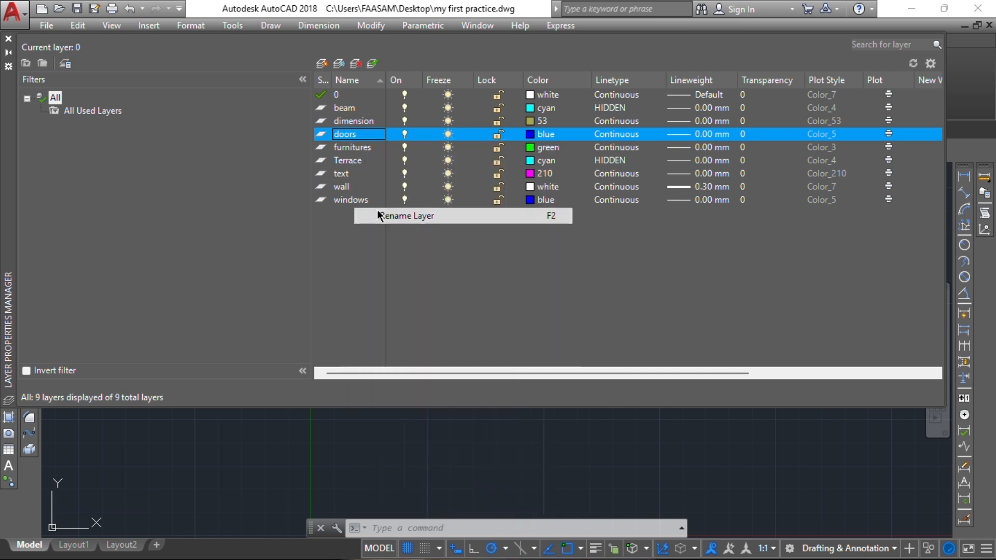
key(BackSpace)
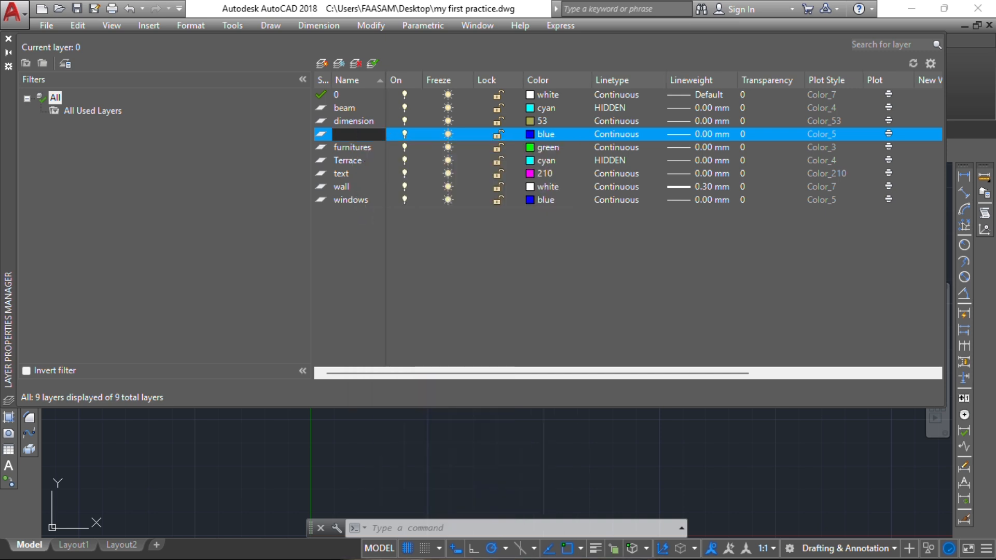
text(win)
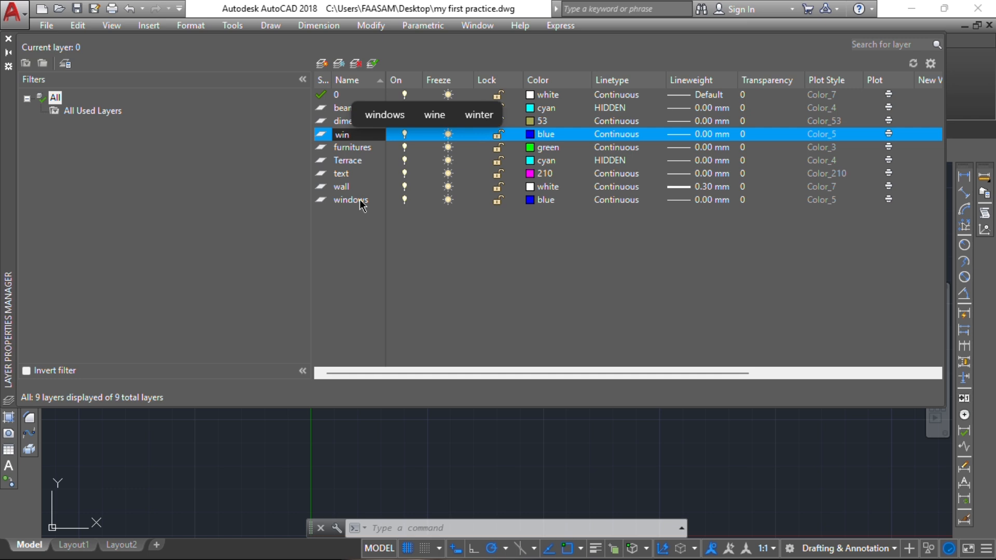
text( $)
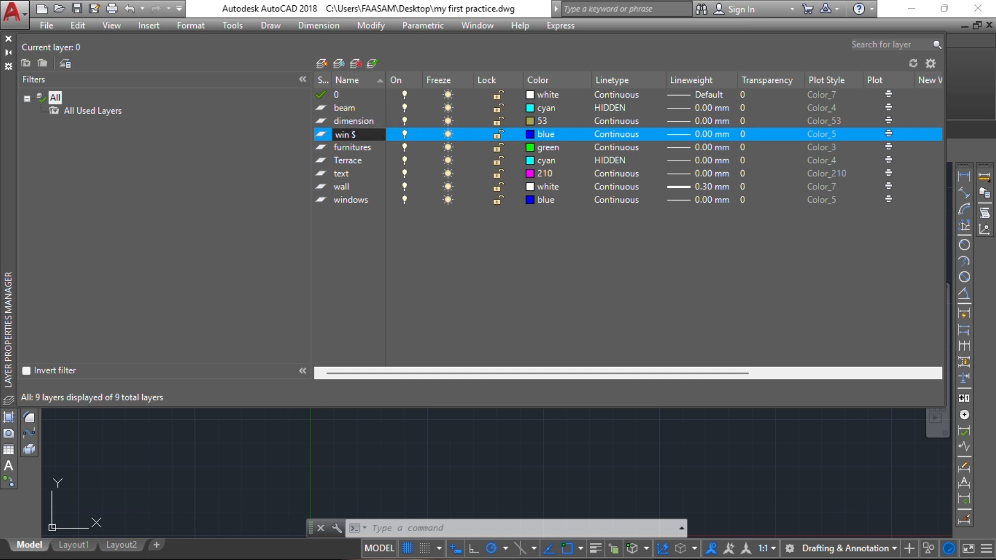
key(BackSpace)
text(&)
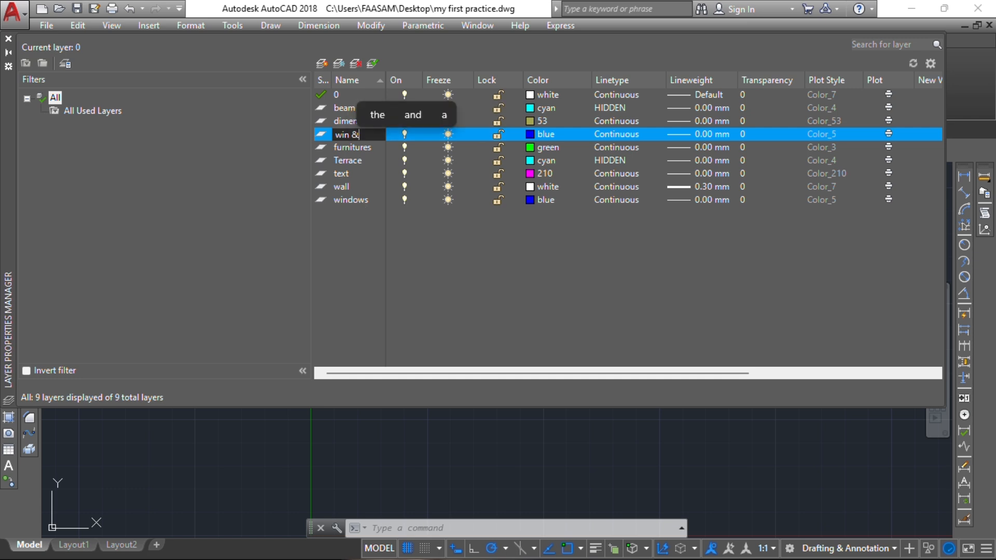
text( doors)
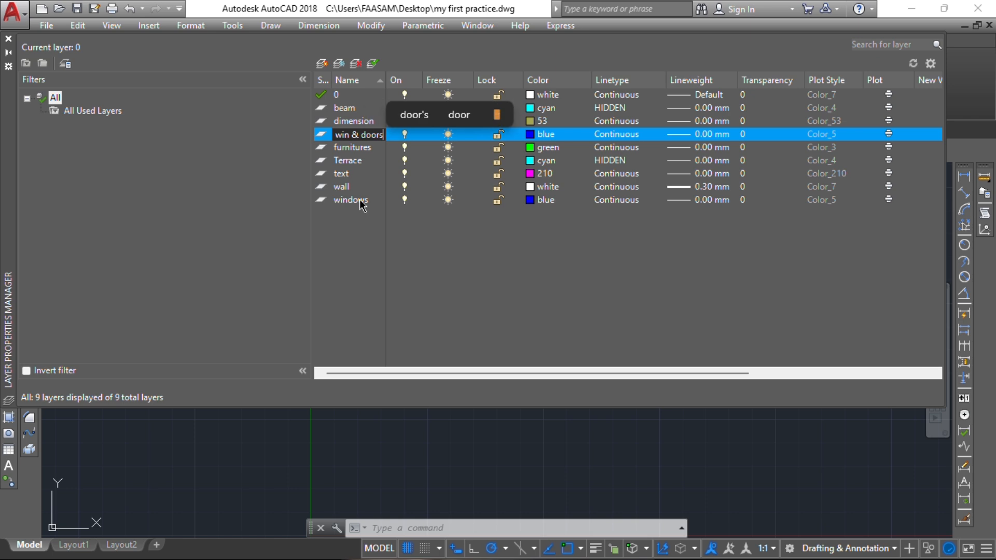
key(Return)
- Rename the windows layer as "elevation win & dorrs"
click(361, 201)
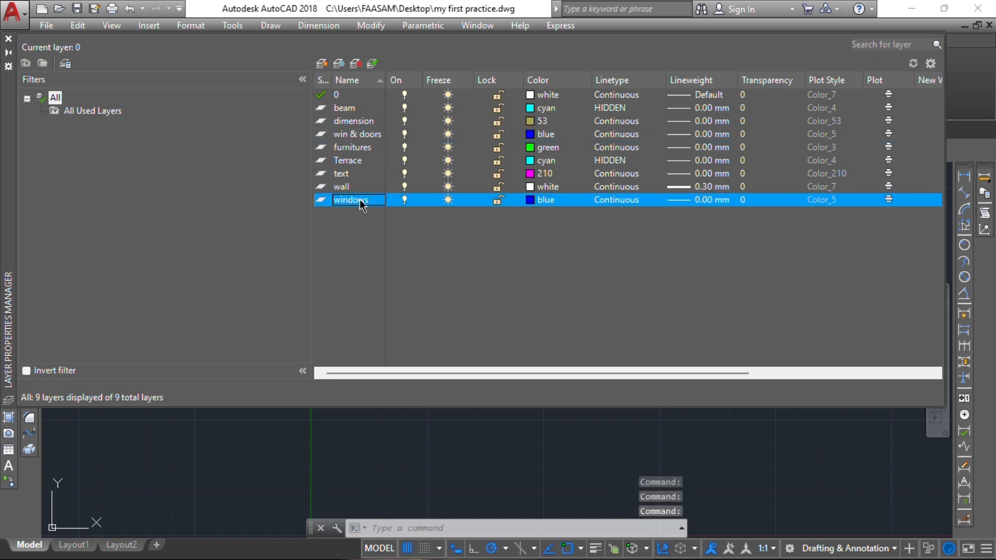
right_click(361, 201)
click(406, 261)
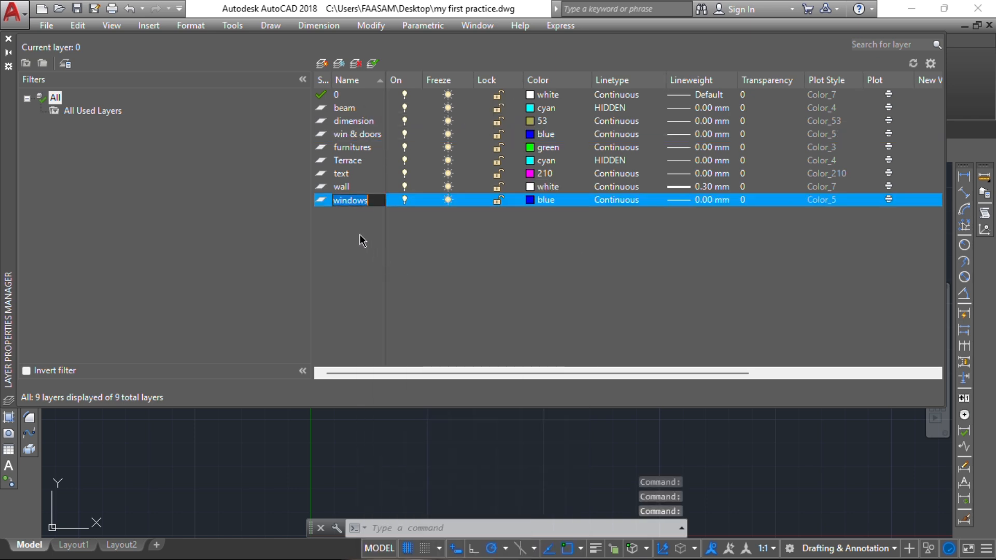
text(el)
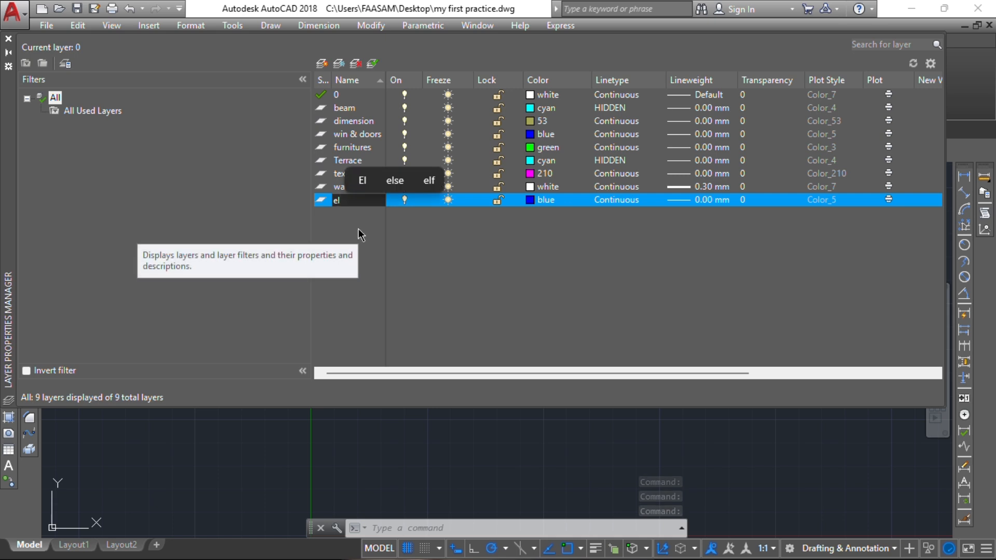
text(evation)
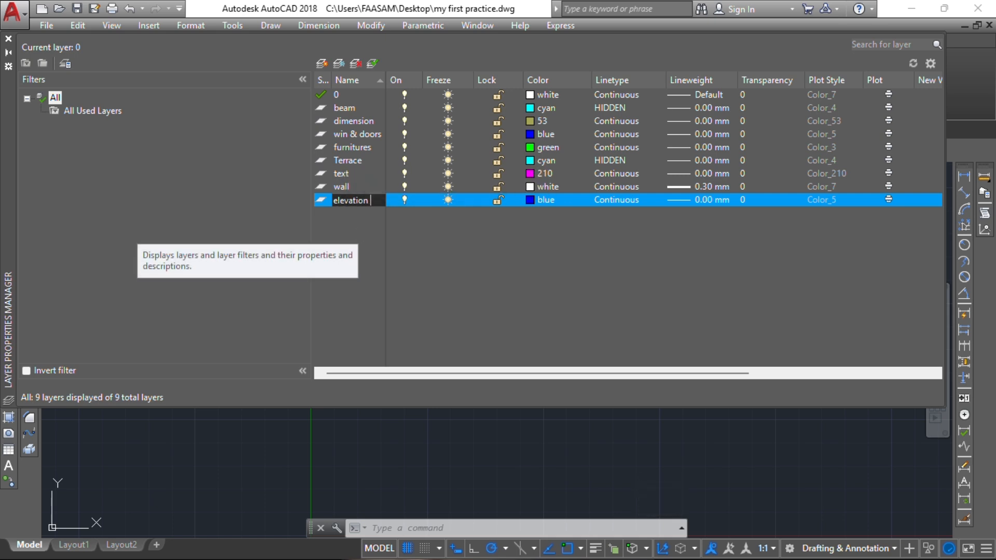
text( win)
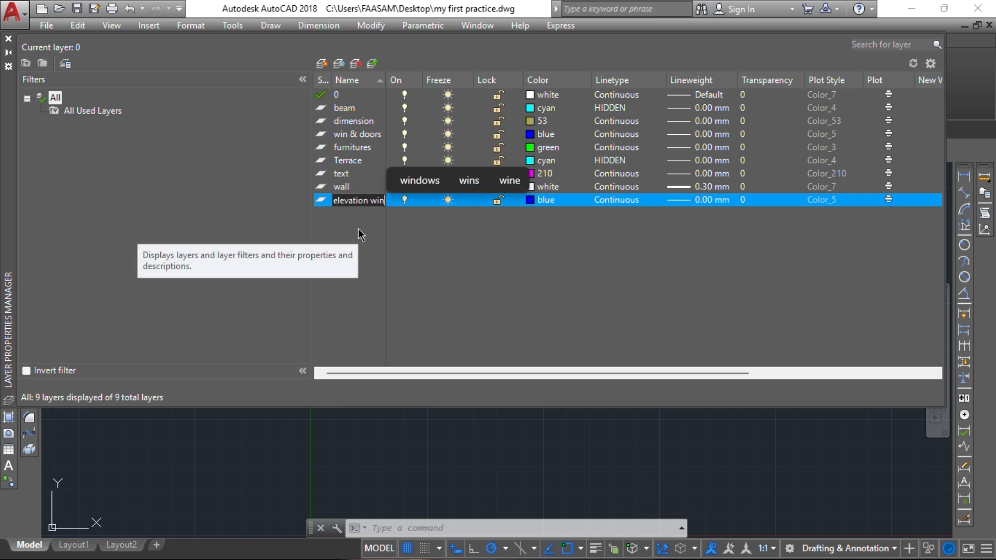
text( & doors)
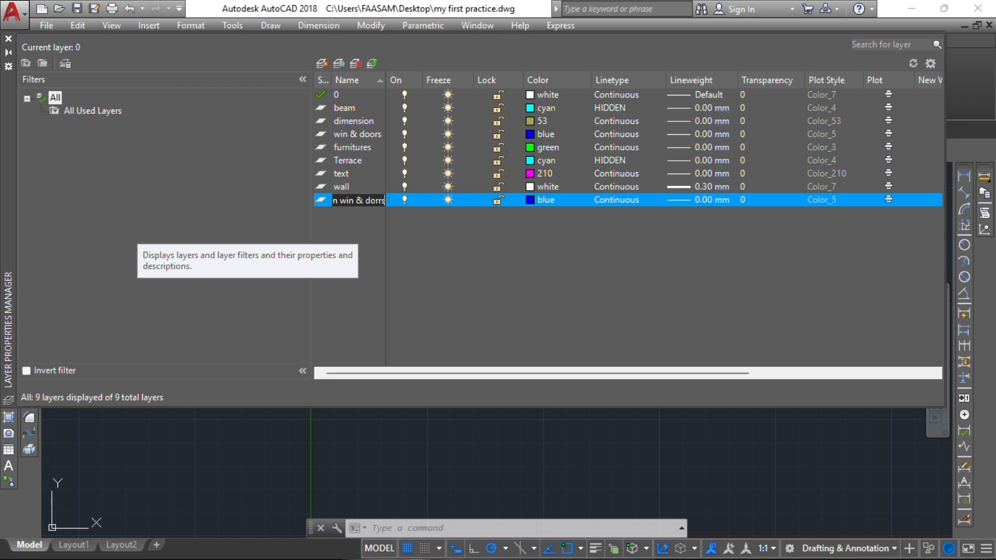
key(Return)
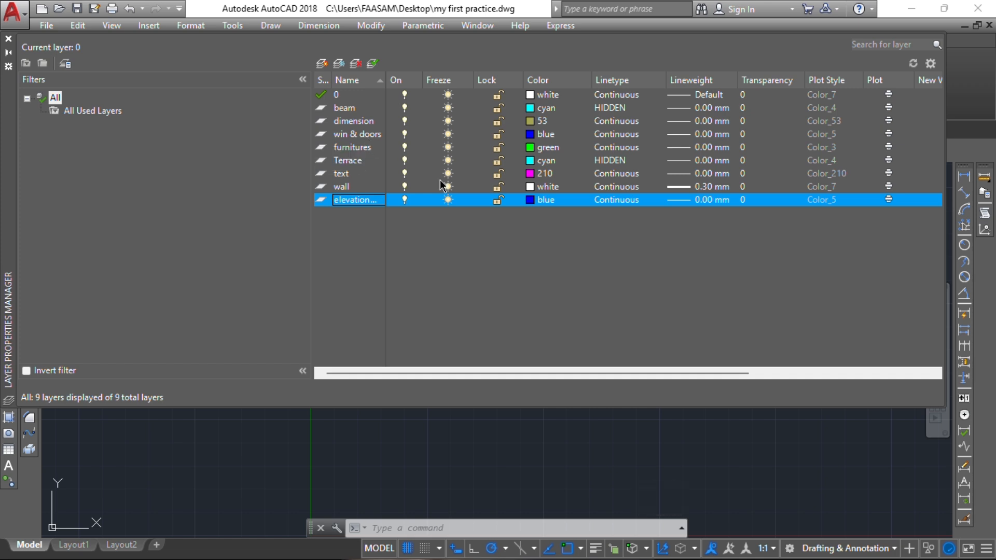
- Set the elevation layer's color to index color 60 and close the layer properties manager
click(529, 200)
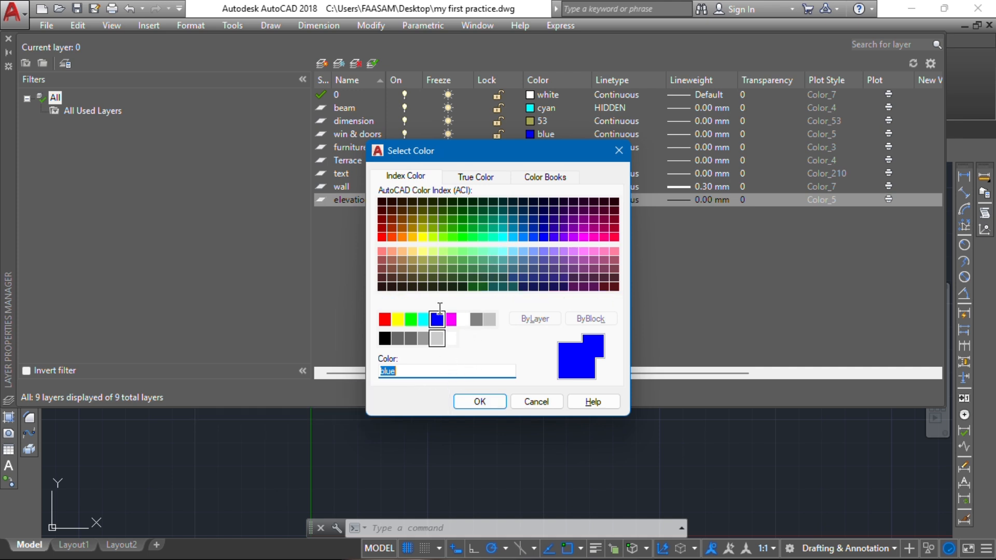
click(432, 237)
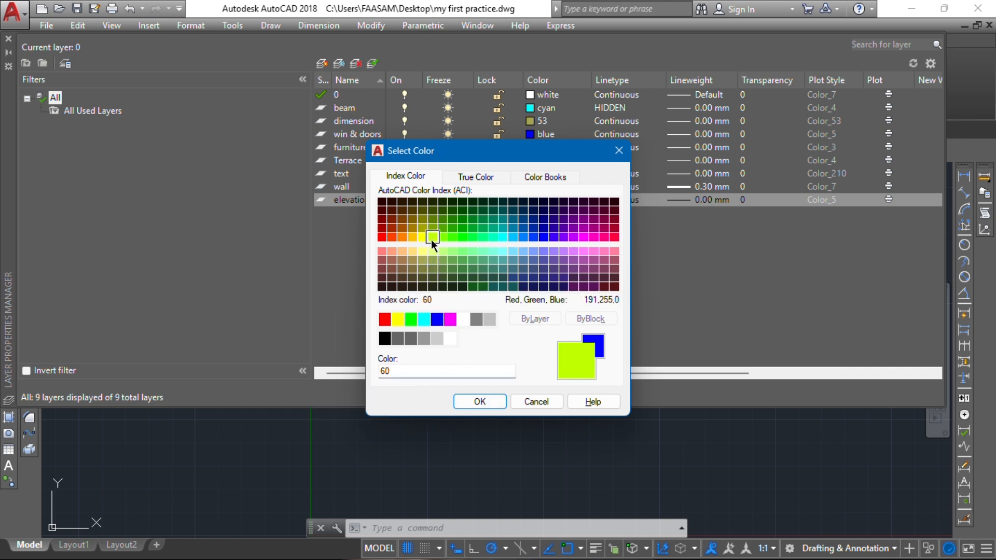
click(481, 400)
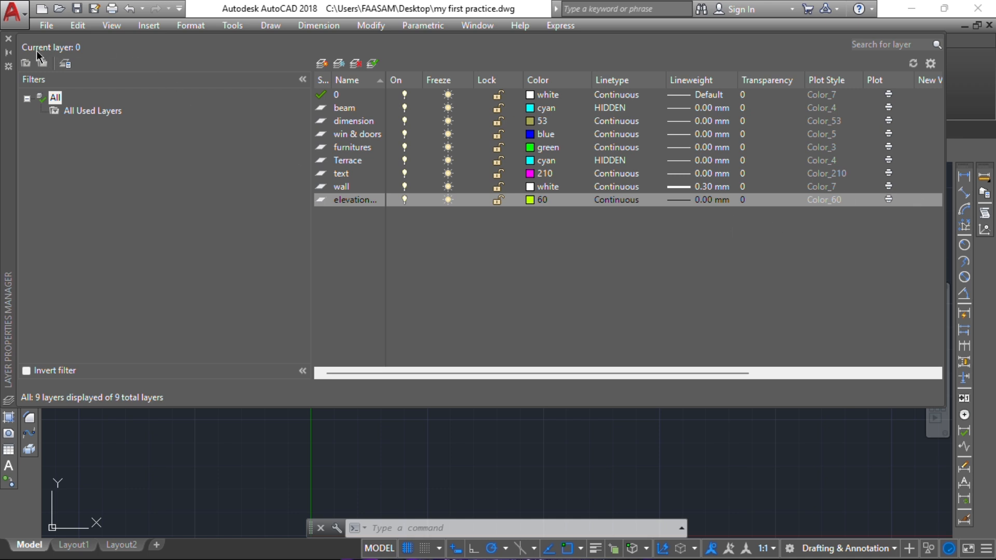
click(8, 39)
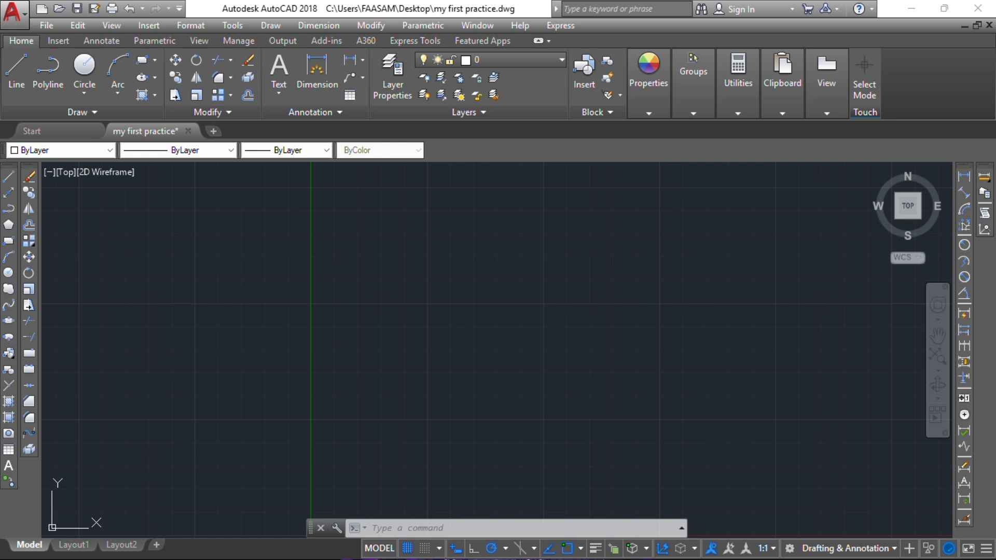
- Open DesignCenter and browse to the DesignCenter folder inside the en-us samples
key(ctrl+2)
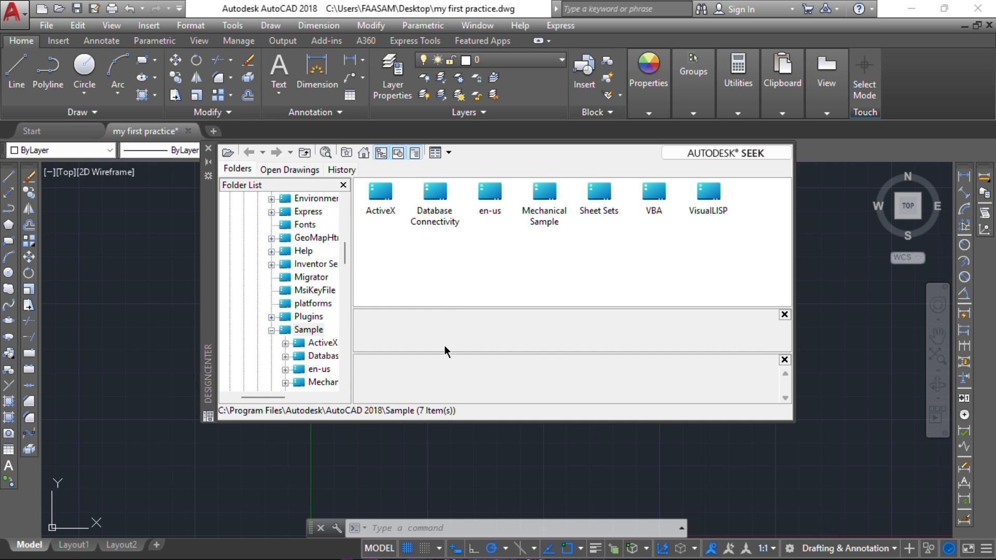
double_click(485, 192)
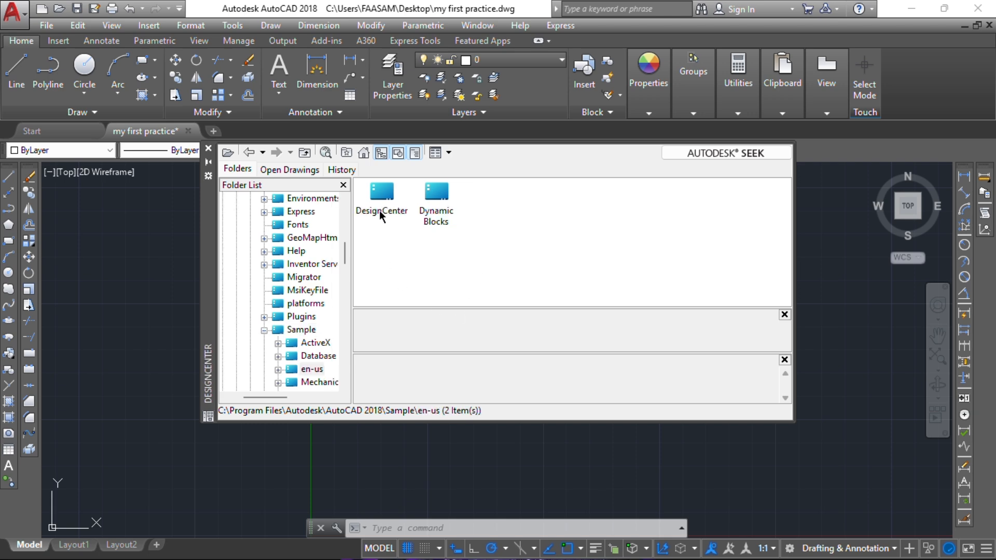
double_click(381, 212)
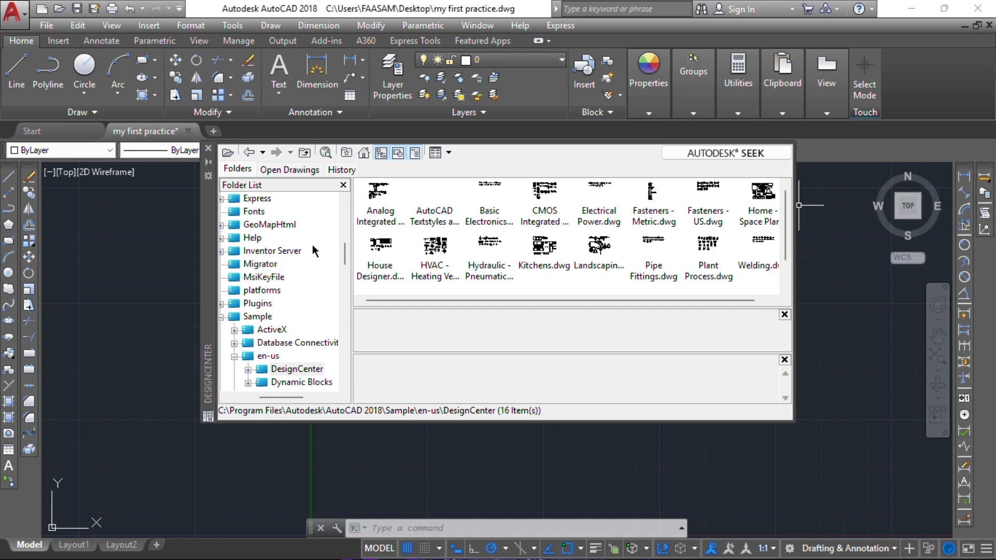
- Examine the blocks available in the Landscaping.dwg and Kitchens.dwg sample drawings
double_click(601, 254)
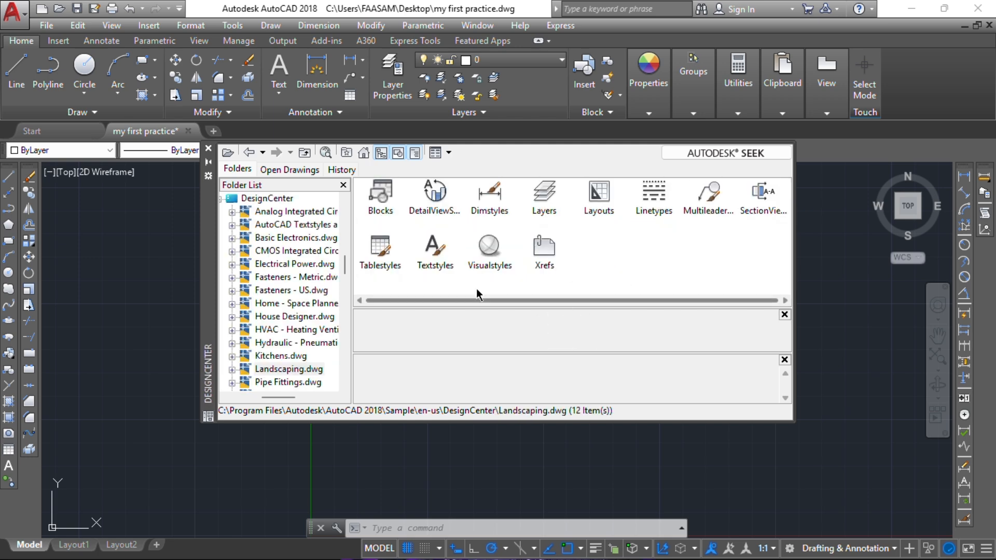
double_click(373, 196)
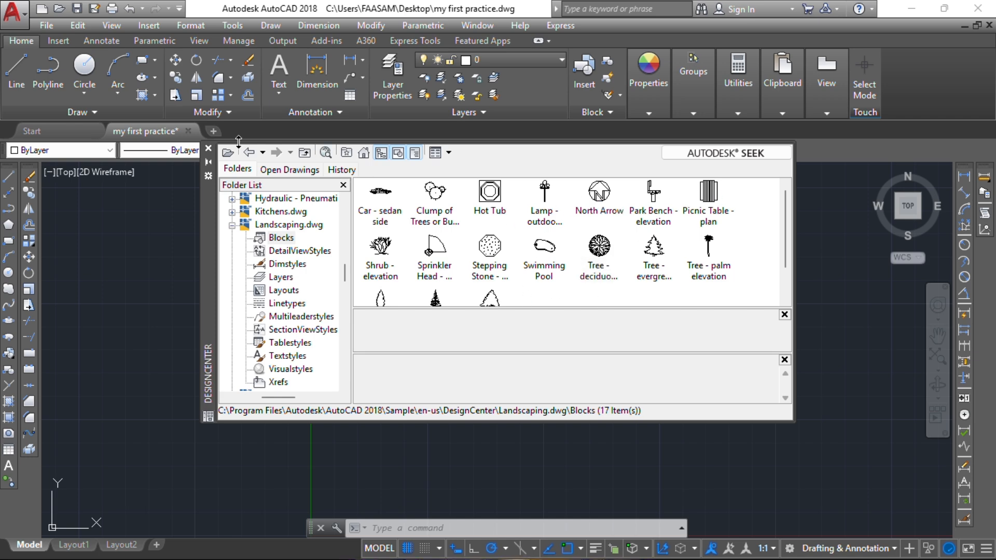
click(250, 153)
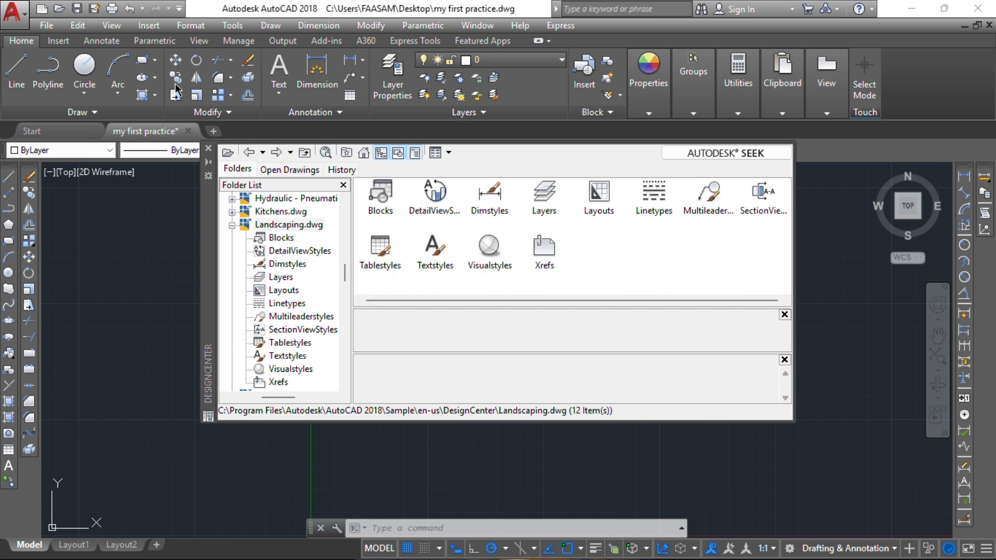
click(250, 153)
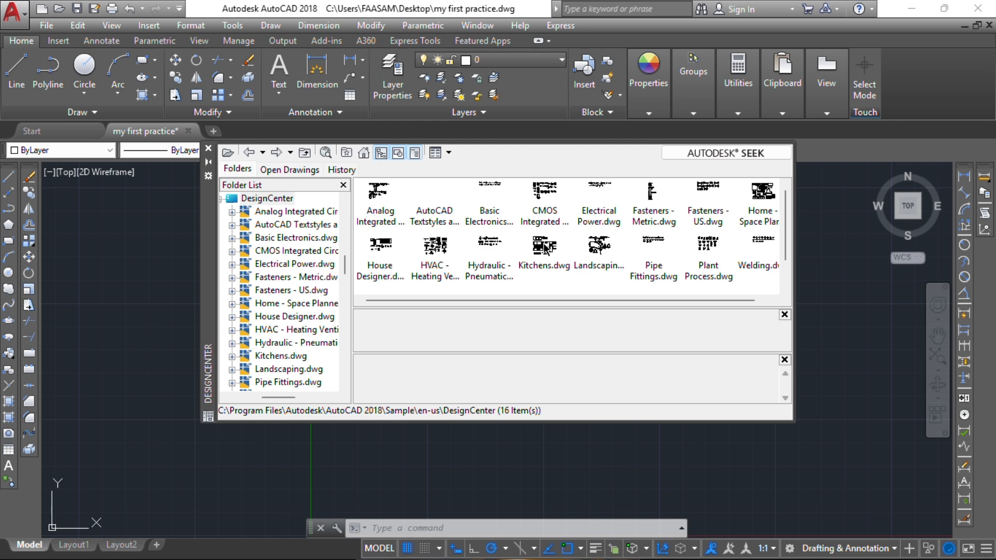
double_click(544, 248)
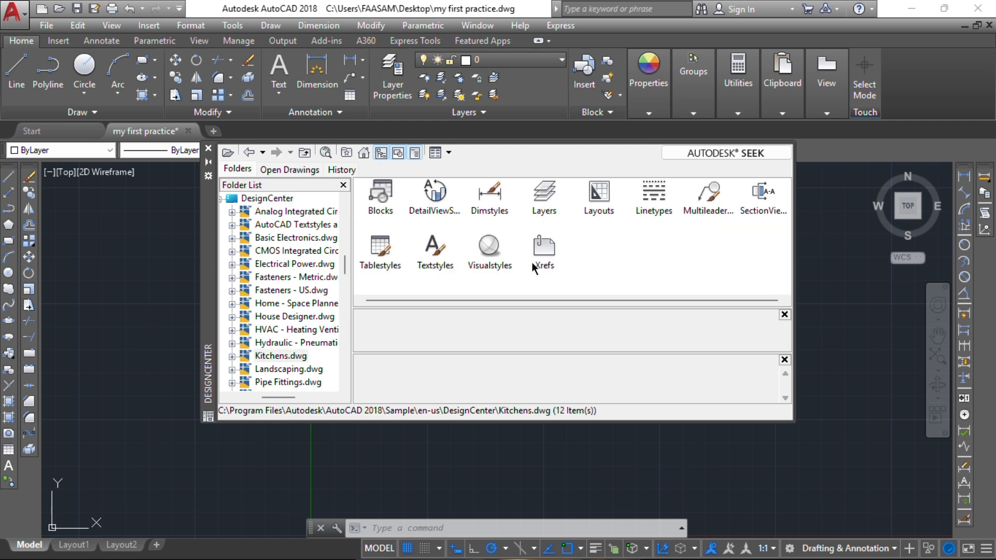
double_click(378, 194)
scroll(692, 222, down, 1)
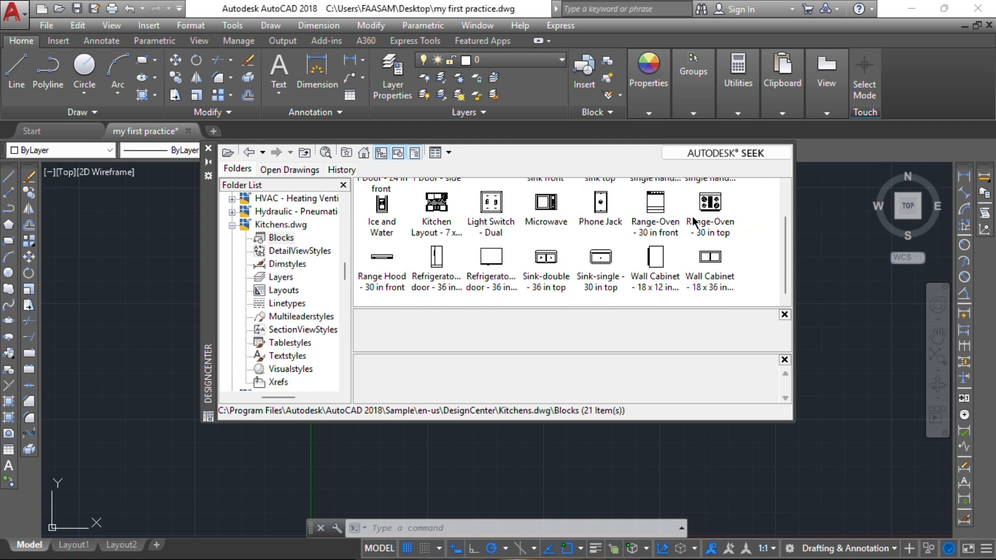
scroll(696, 224, up, 1)
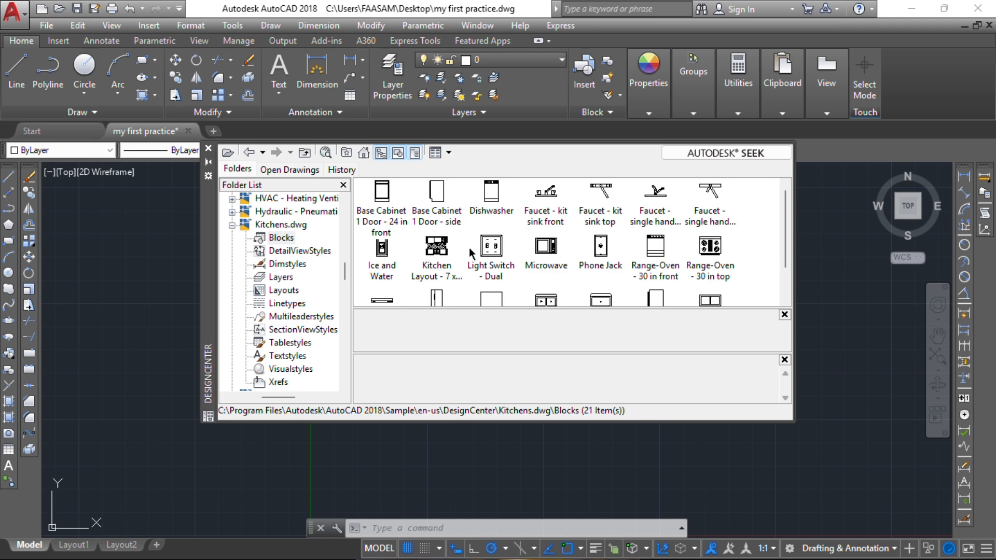
- Examine the blocks in the Home - Space Planner.dwg sample drawing and close DesignCenter
click(248, 155)
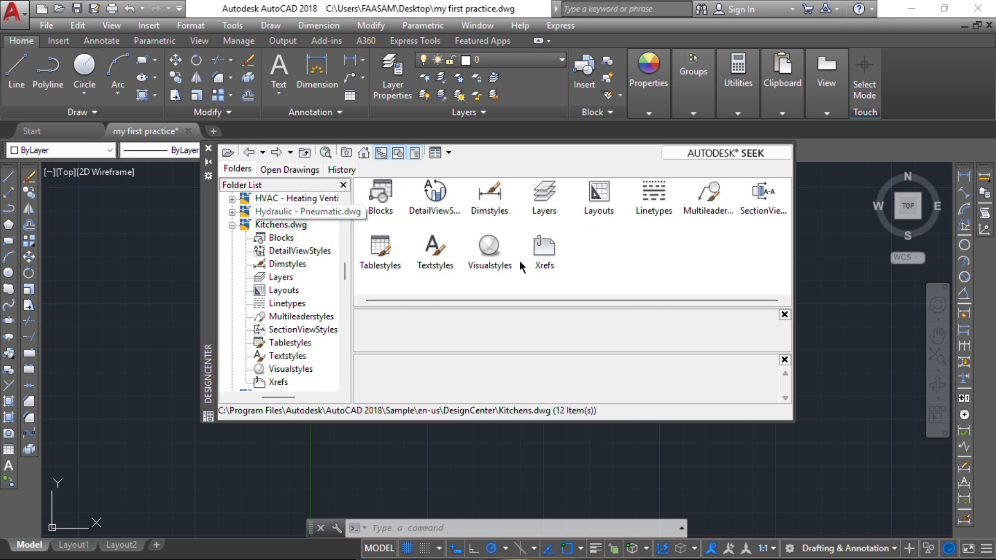
click(248, 154)
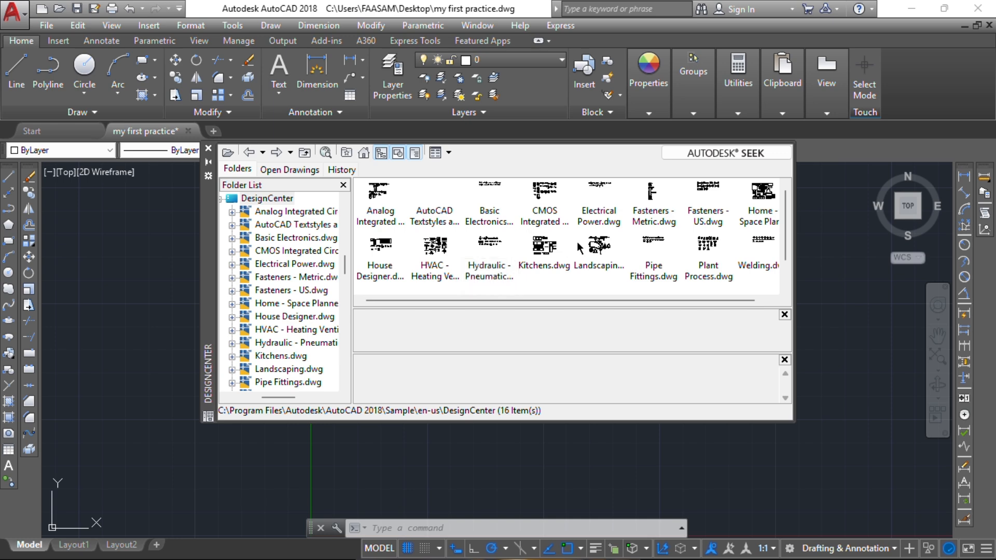
double_click(743, 212)
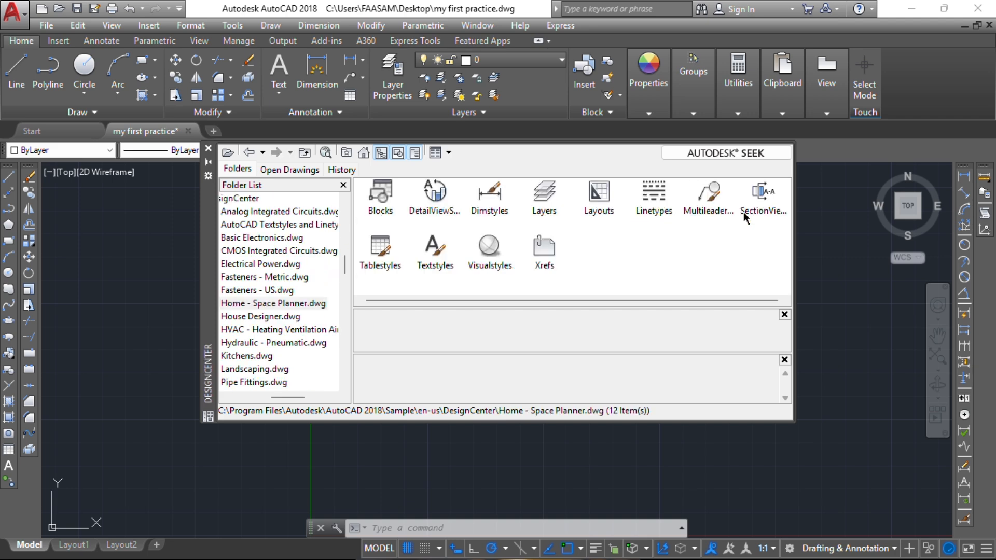
double_click(394, 206)
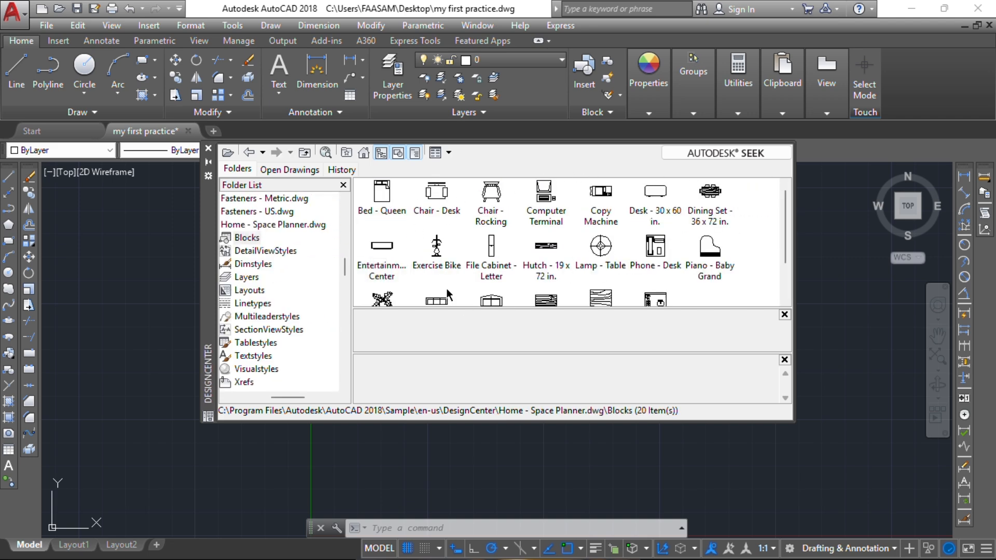
scroll(627, 233, down, 2)
scroll(627, 233, up, 2)
click(208, 149)
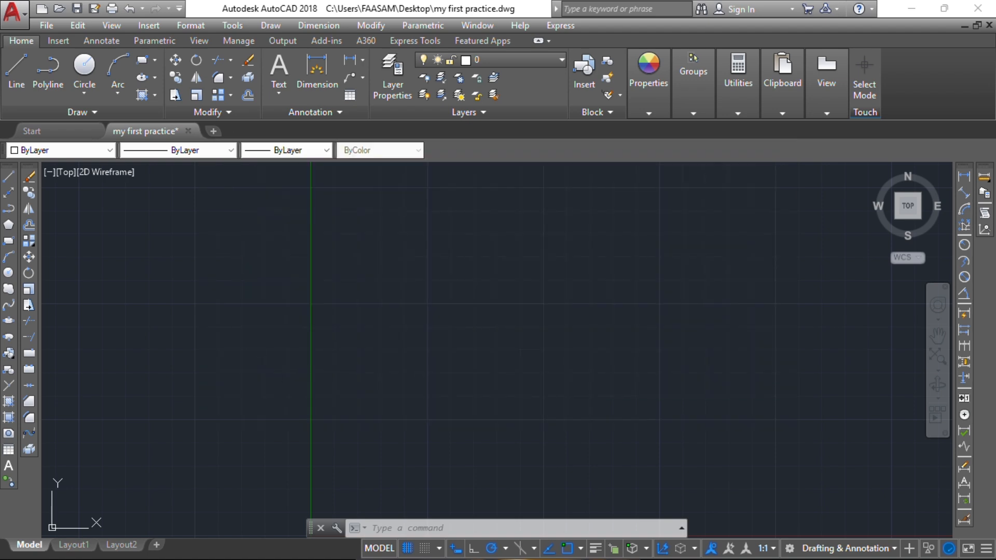
- Open the tool palettes, review the imperial and metric architectural samples, and close the palettes
key(ctrl+3)
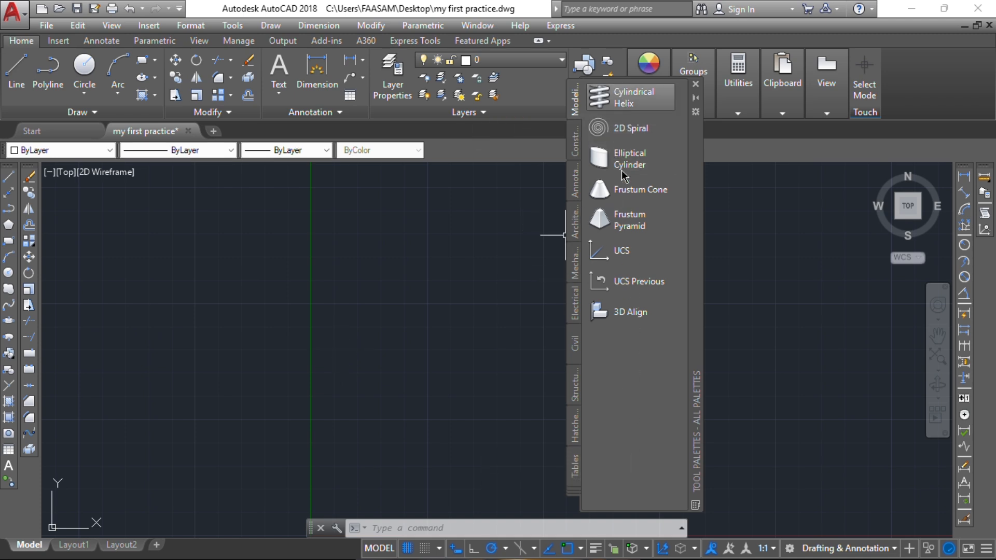
click(576, 228)
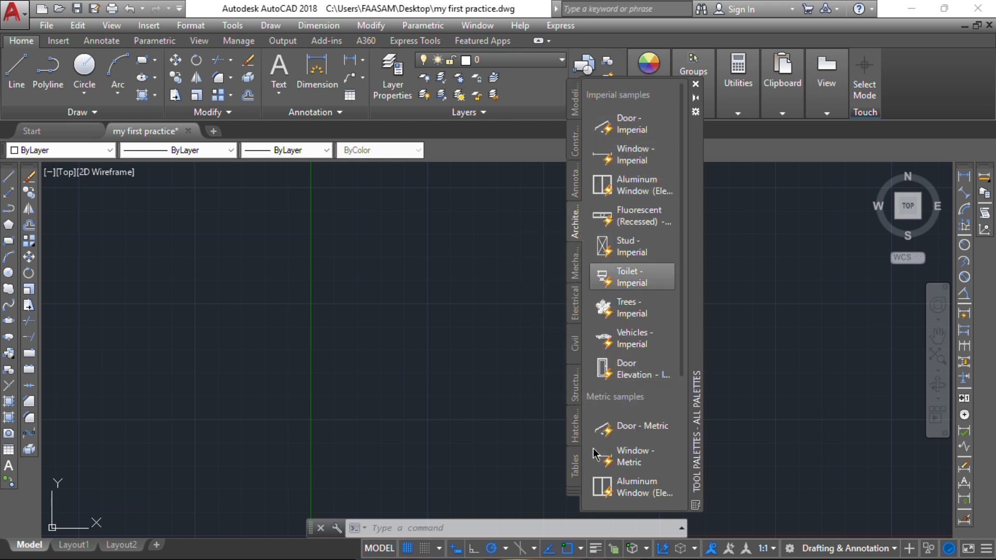
scroll(622, 152, down, 3)
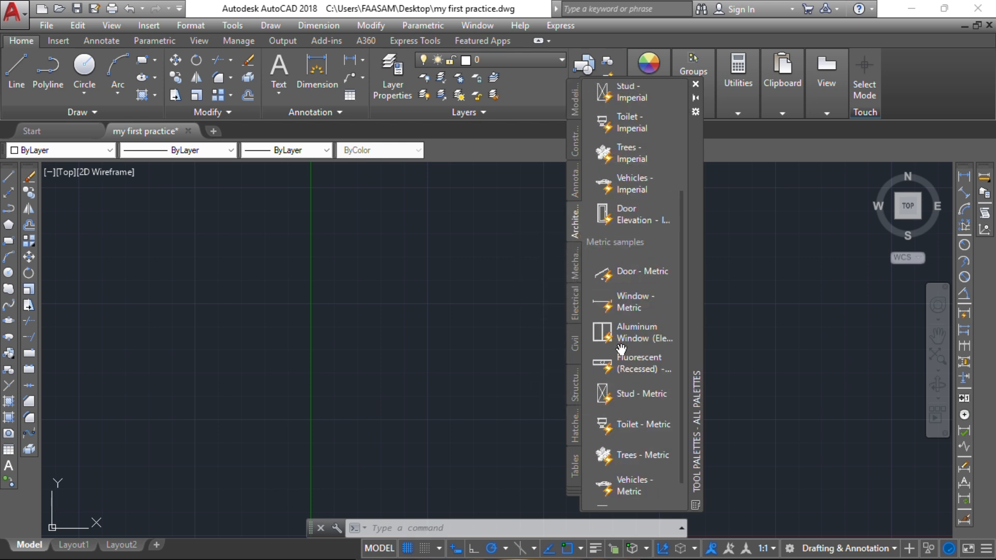
click(695, 84)
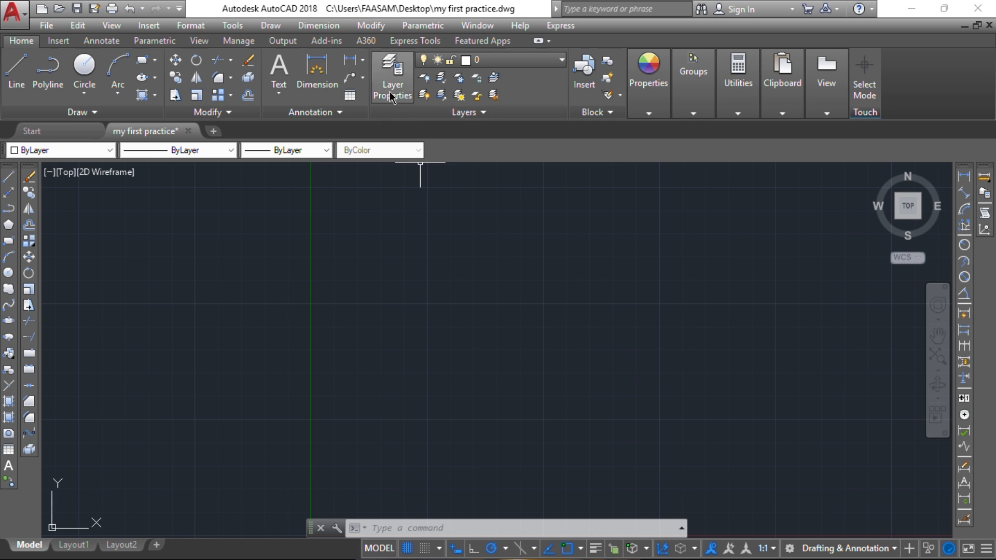
- Make the win & doors layer the current layer
click(518, 64)
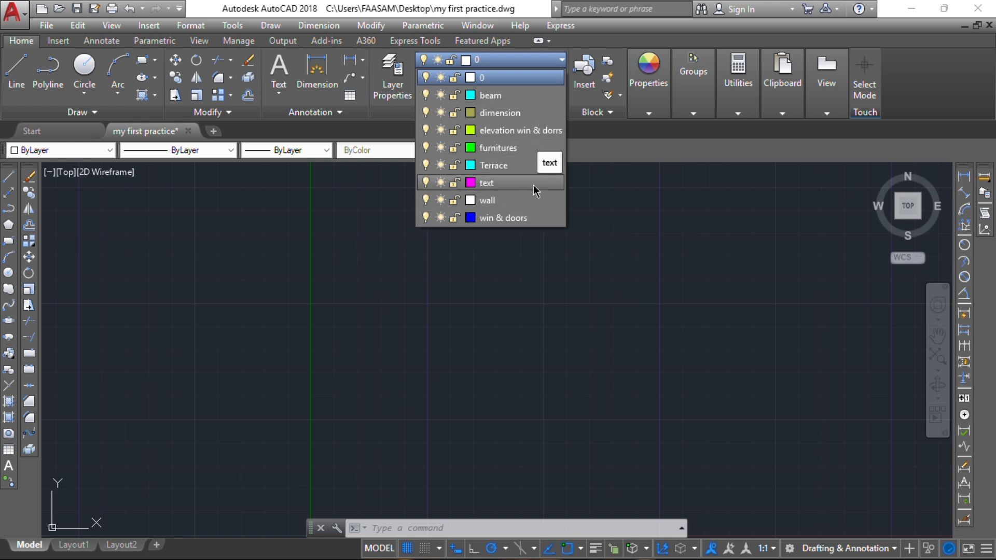
click(526, 221)
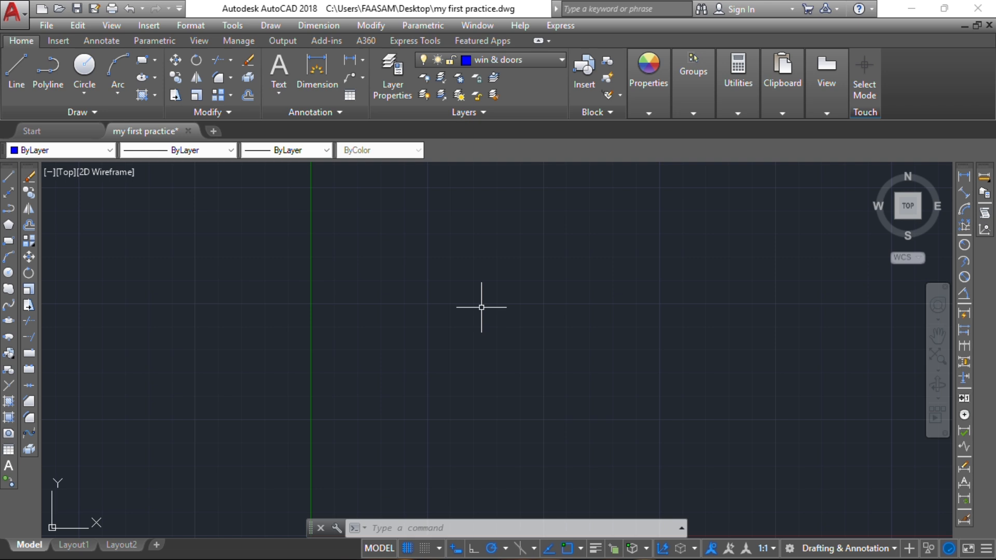
click(491, 62)
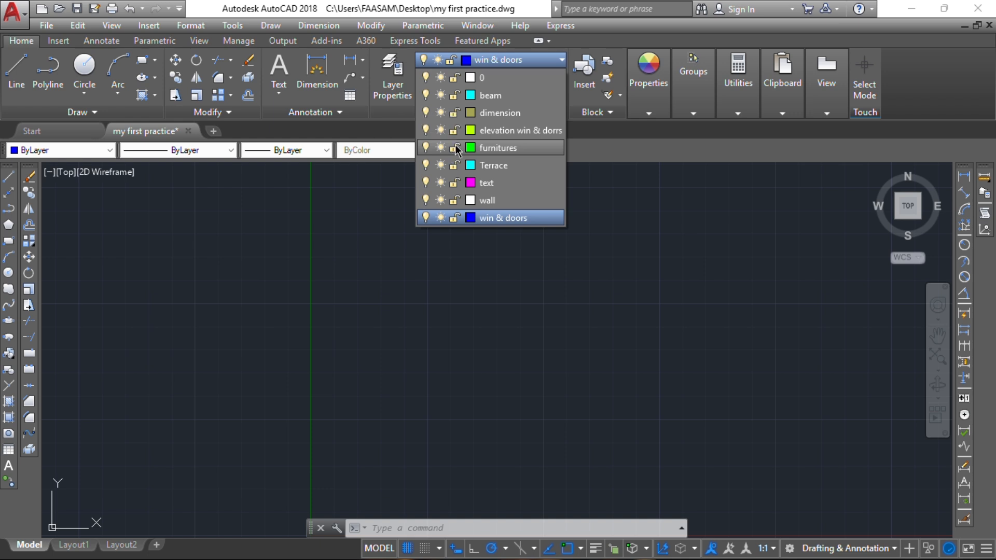
click(501, 334)
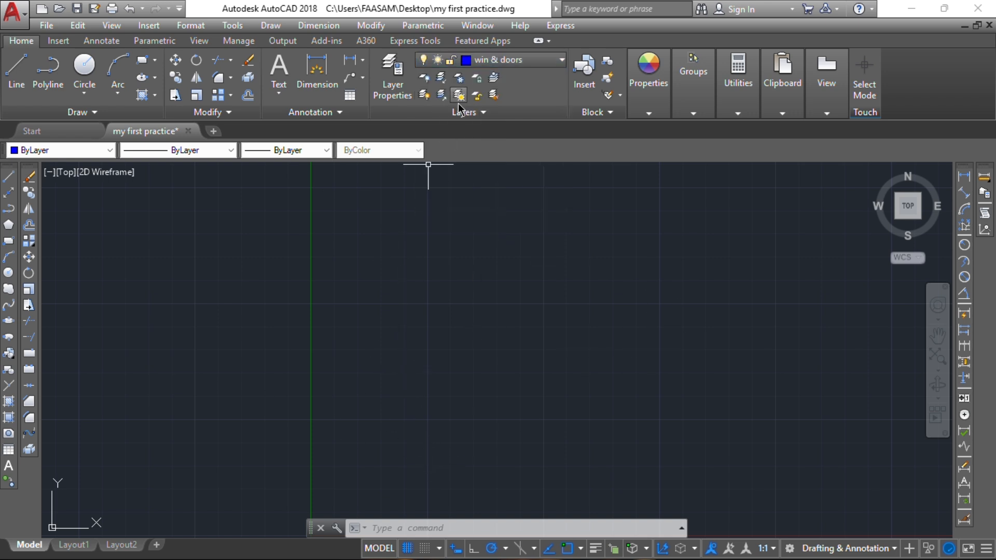
click(501, 60)
click(502, 60)
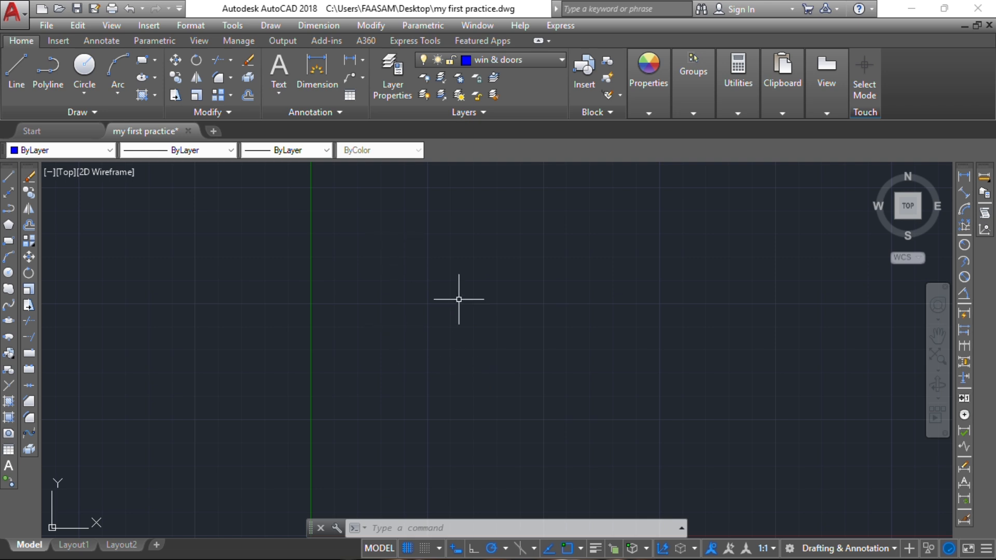
- Draw a rectangle 50 wide and 900 high for the door leaf
click(9, 241)
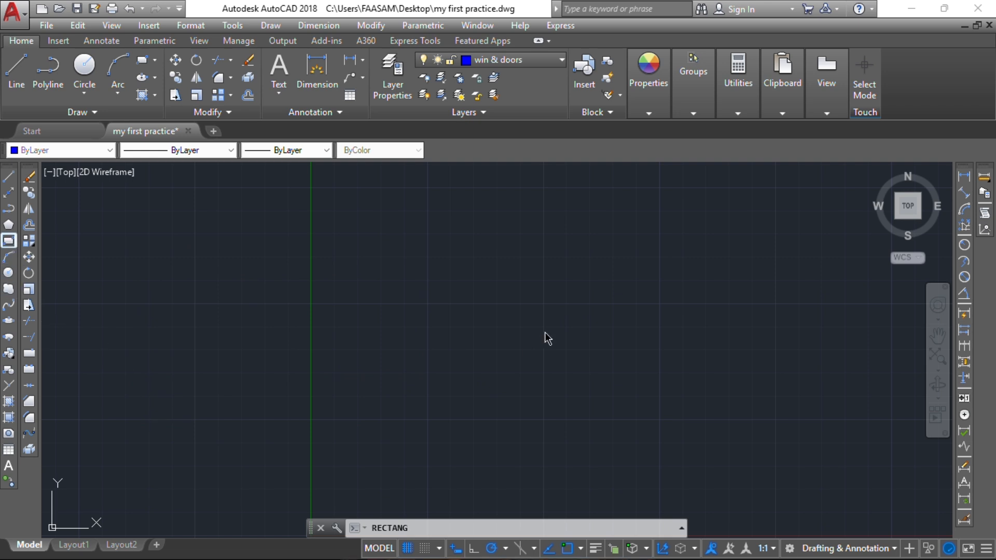
click(471, 224)
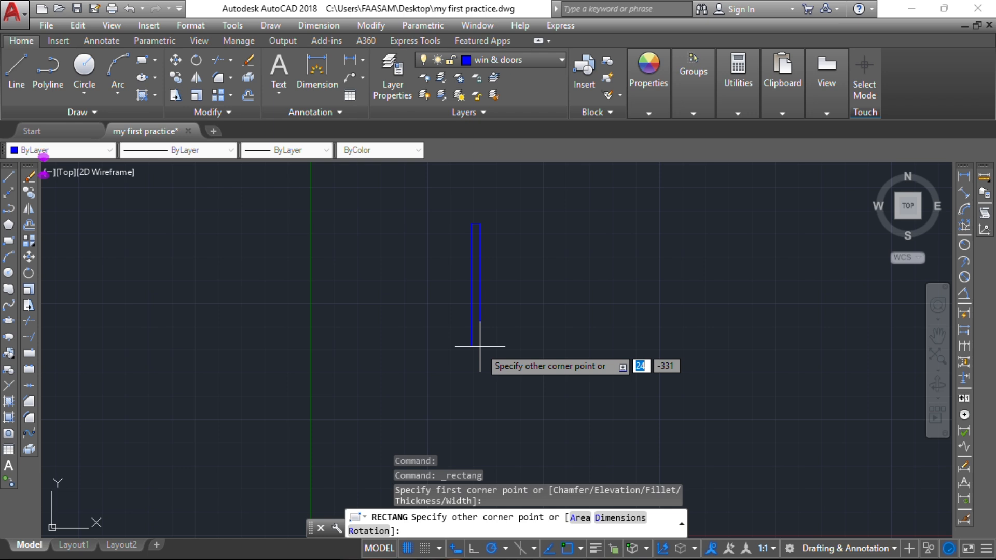
text(50)
key(Tab)
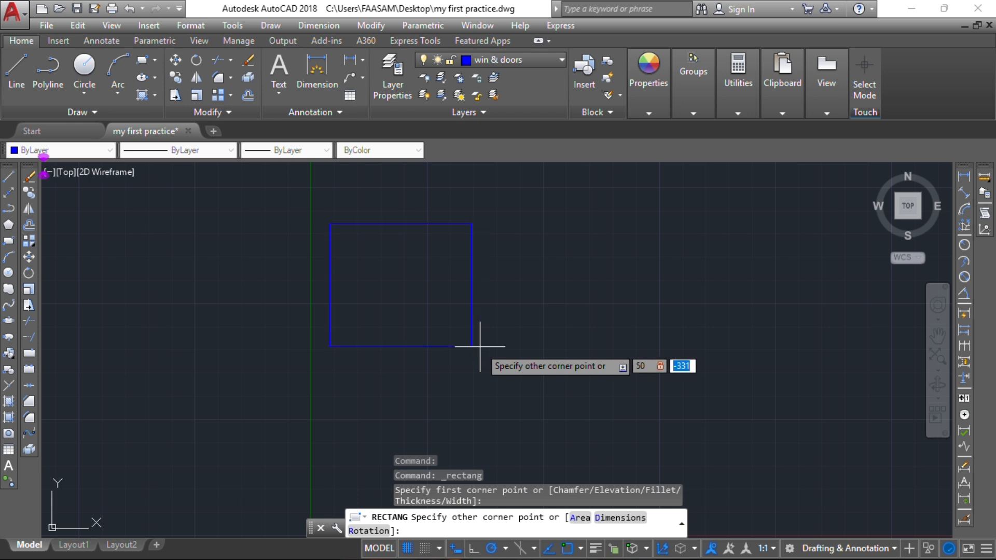
text(900)
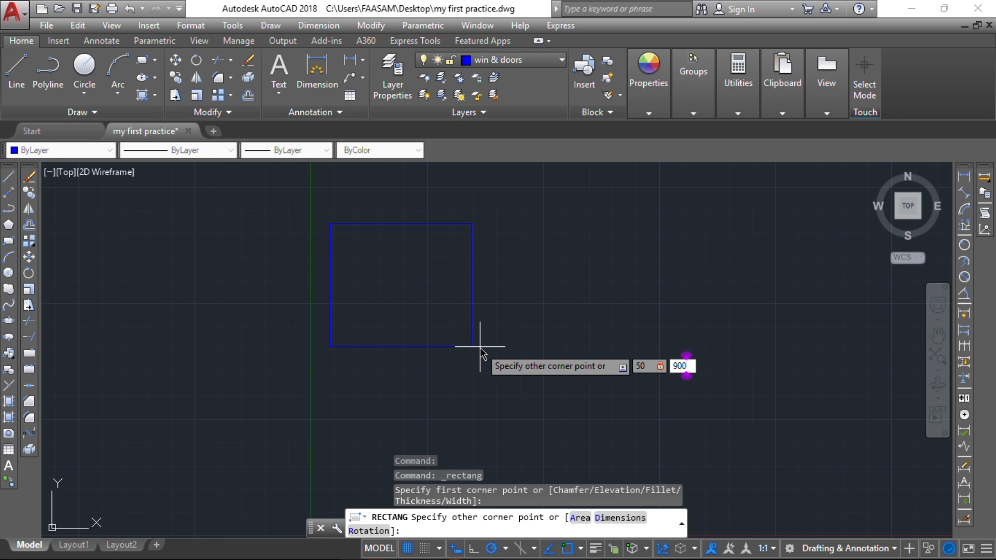
key(Return)
- Move the door leaf rectangle to the right, farther away from the origin and the vertical axis
scroll(479, 346, down, 2)
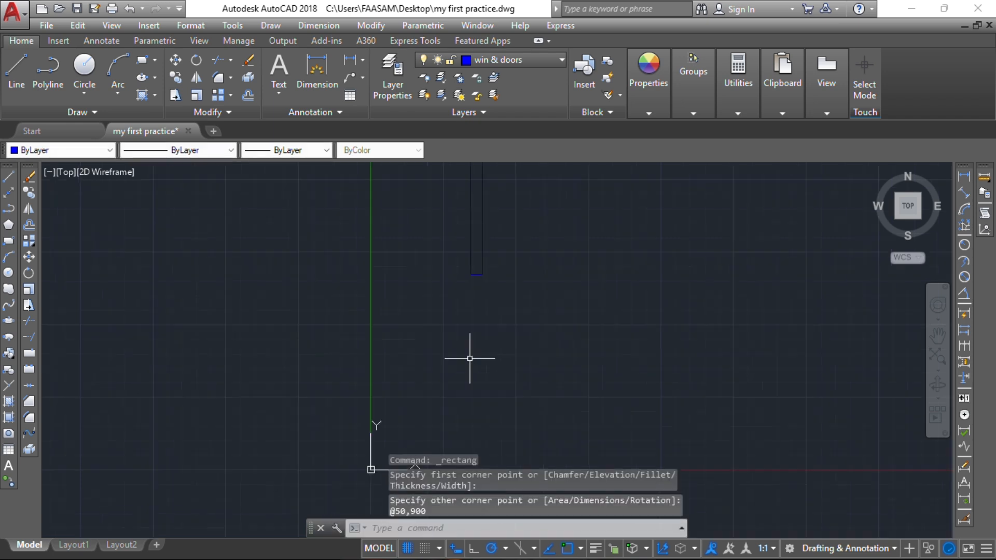
middle_drag(477, 229, 479, 345)
scroll(480, 346, down, 3)
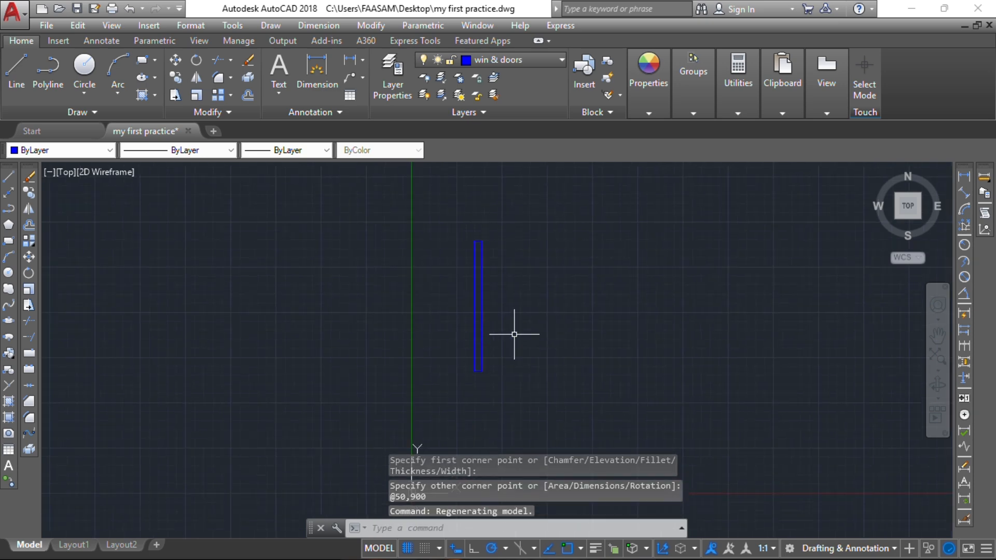
scroll(651, 290, down, 3)
scroll(582, 328, up, 2)
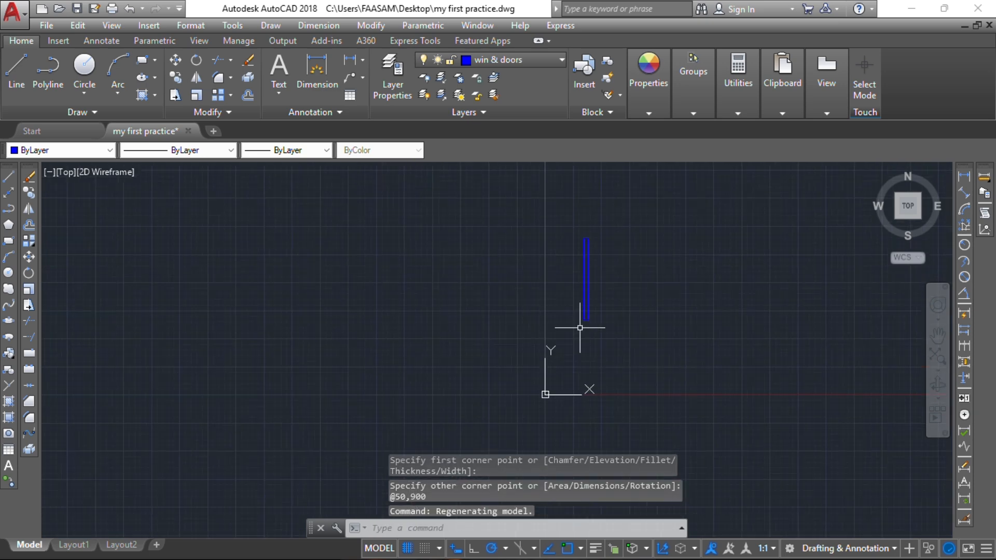
middle_drag(529, 248, 433, 247)
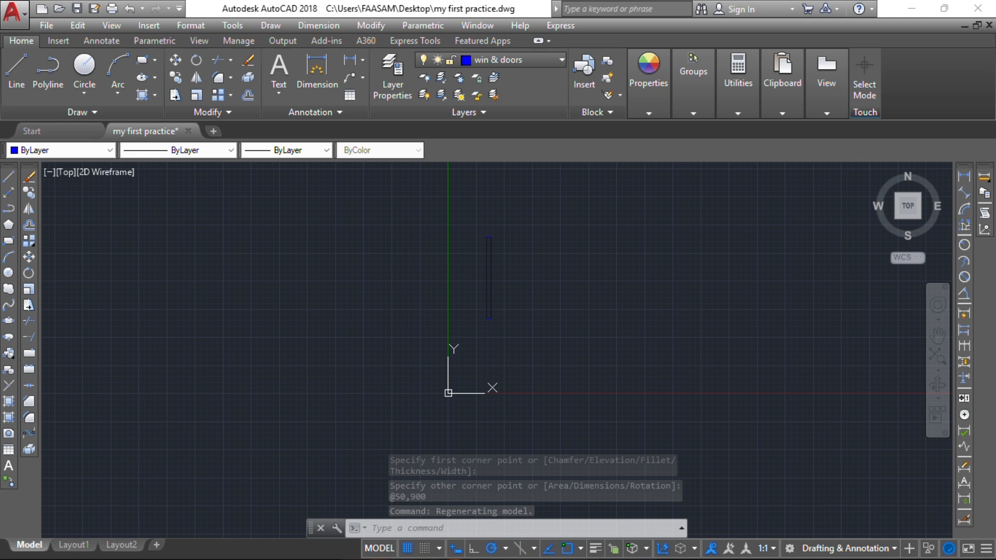
click(489, 280)
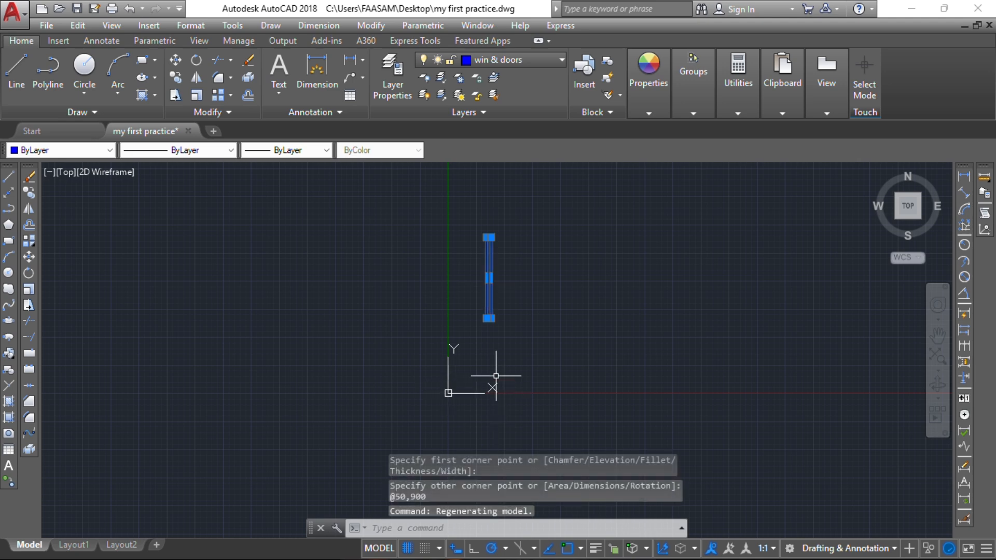
text(m)
key(Return)
click(496, 336)
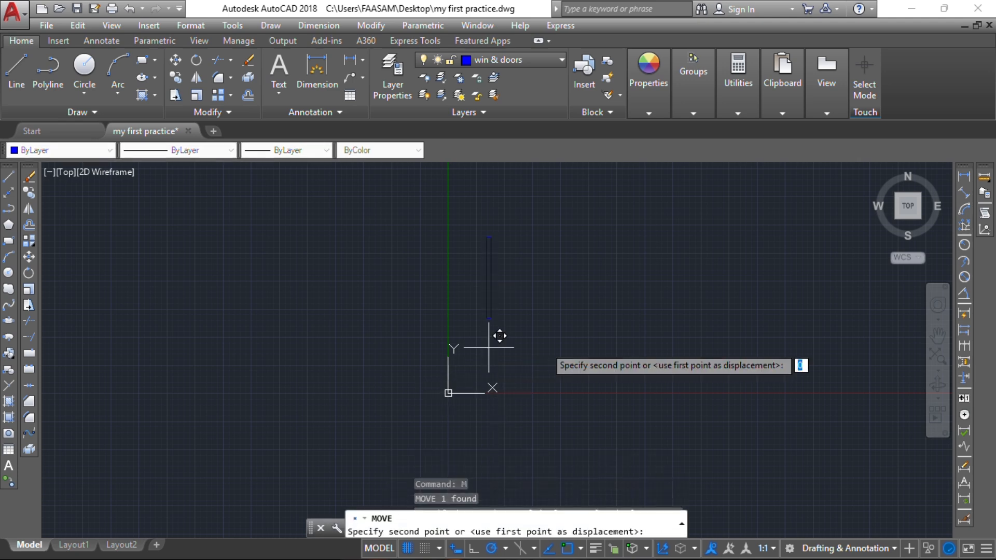
click(629, 317)
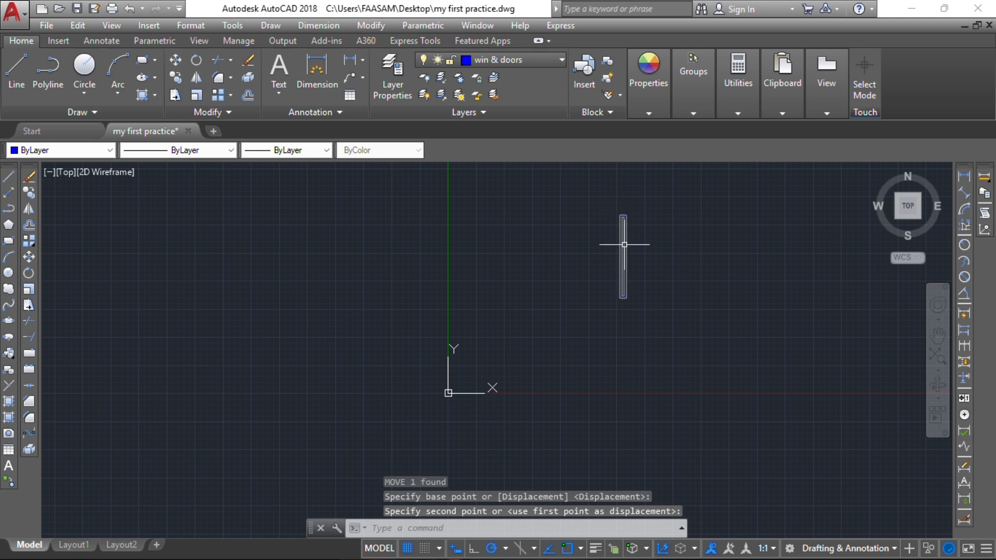
- Draw a horizontal line 900 long to the left from the door leaf's lower-left corner
scroll(620, 231, up, 2)
middle_drag(620, 231, 568, 266)
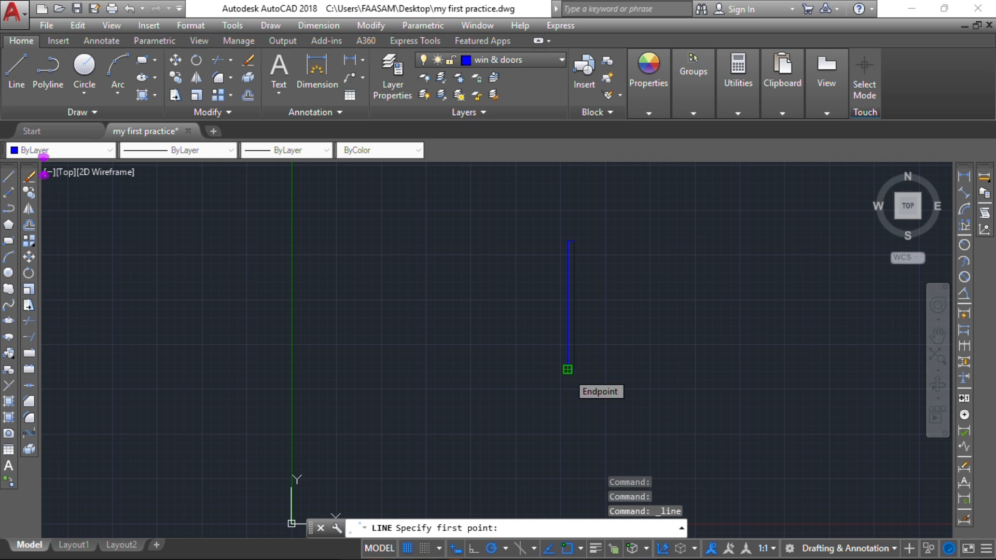
click(568, 369)
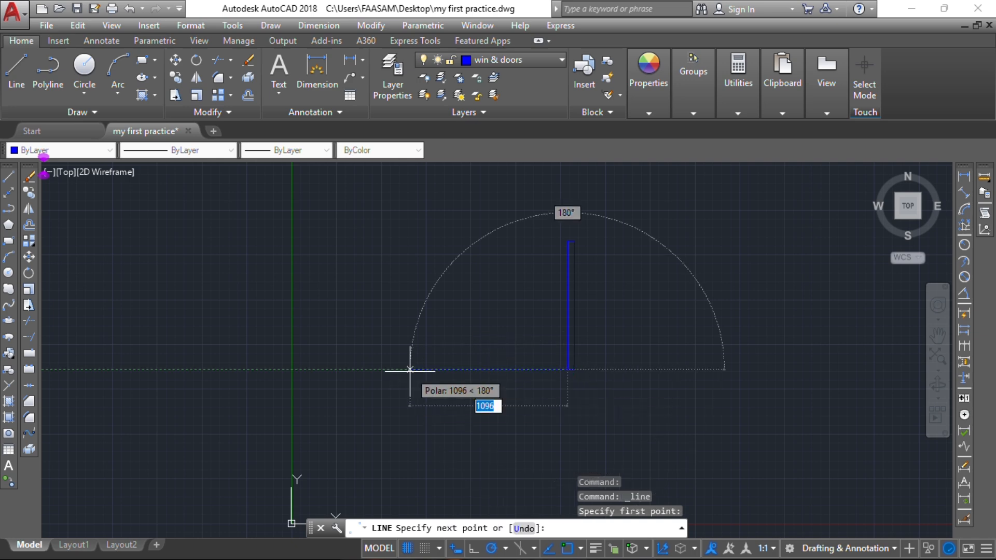
text(900)
key(Return)
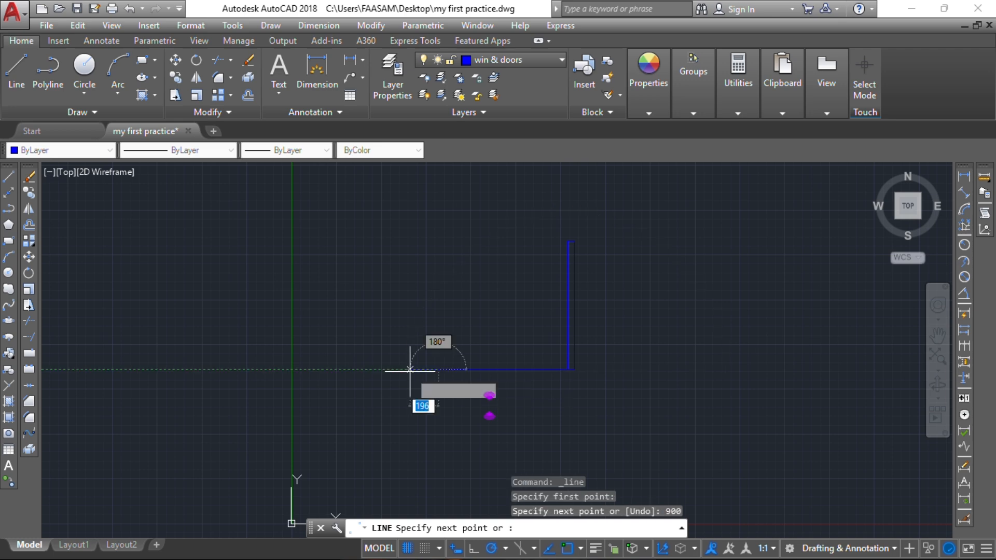
key(Escape)
key(Escape)
key(Escape)
key(Escape)
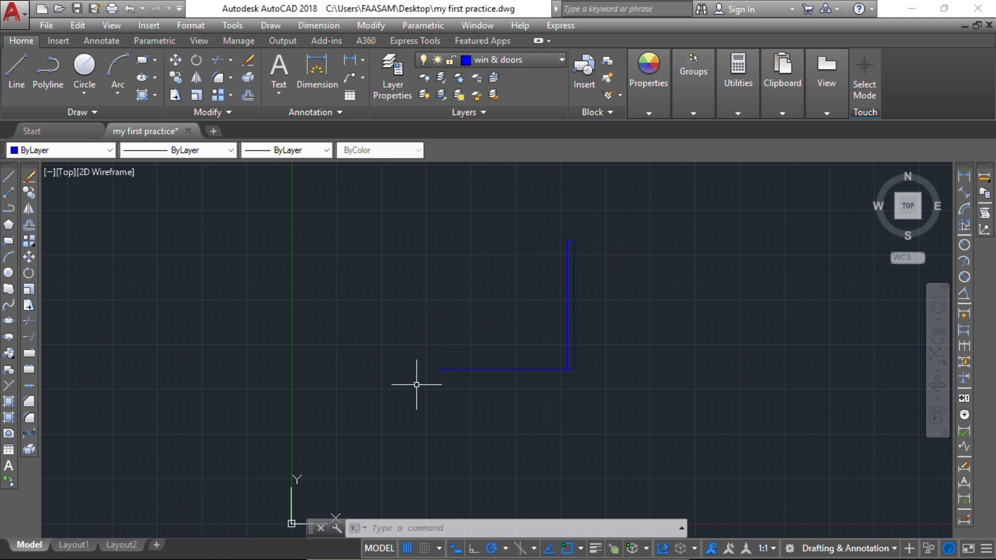
click(118, 95)
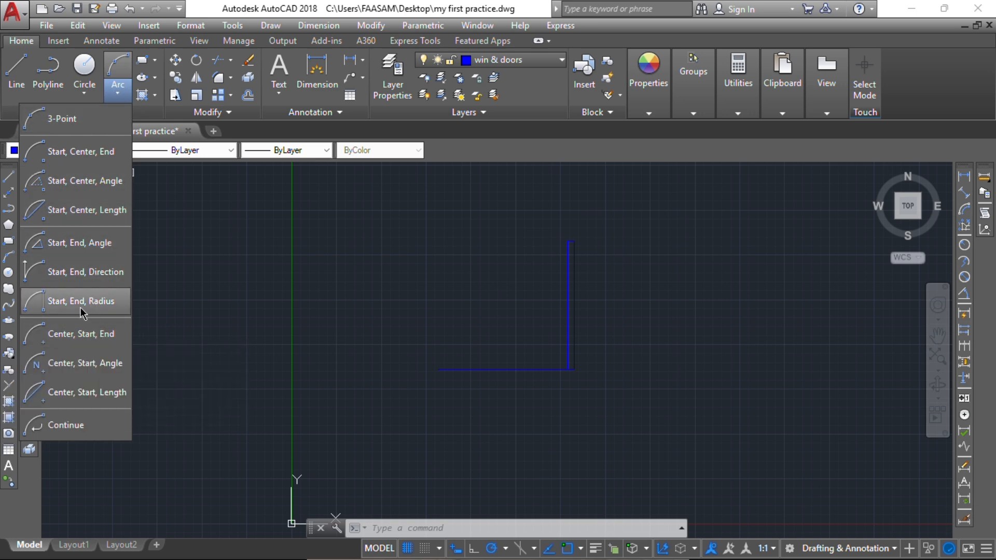
click(83, 334)
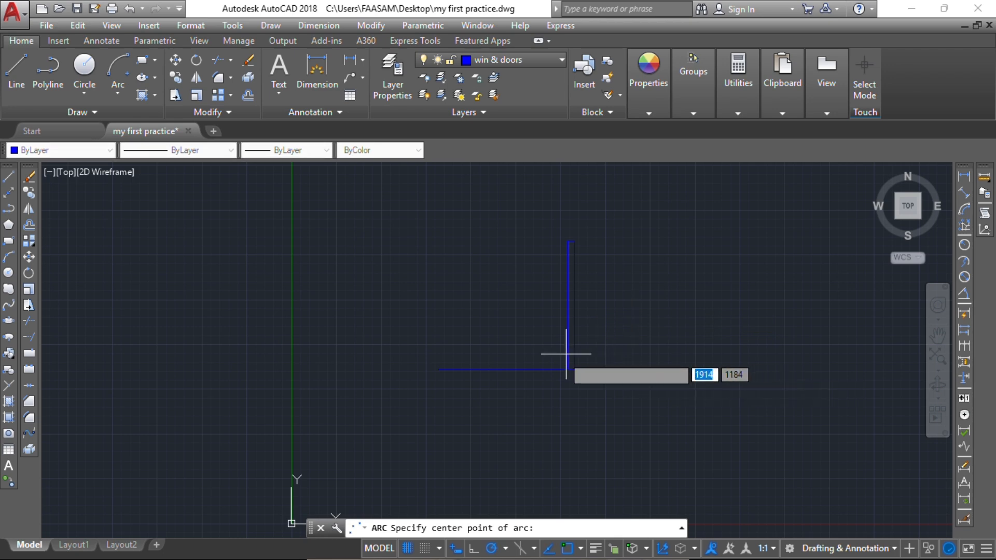
click(567, 369)
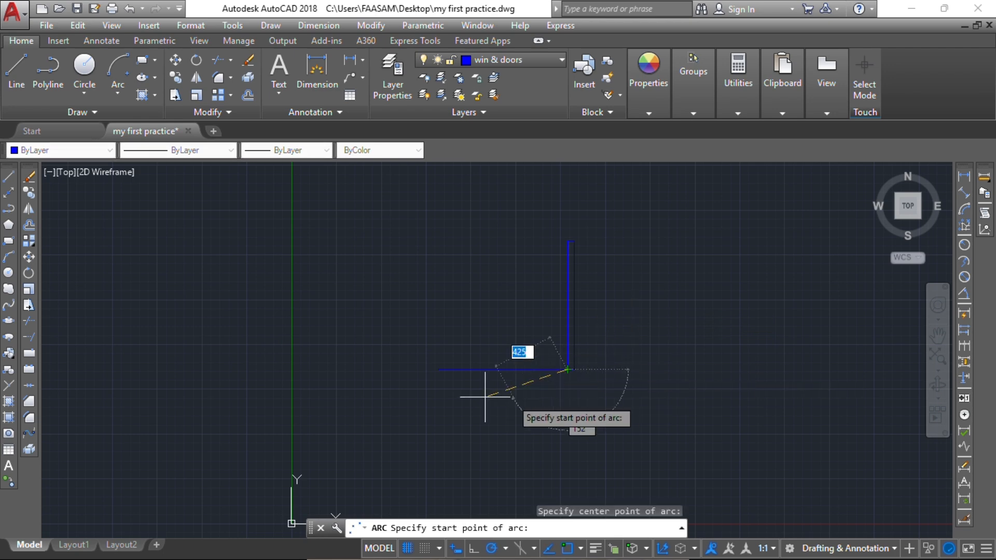
click(438, 370)
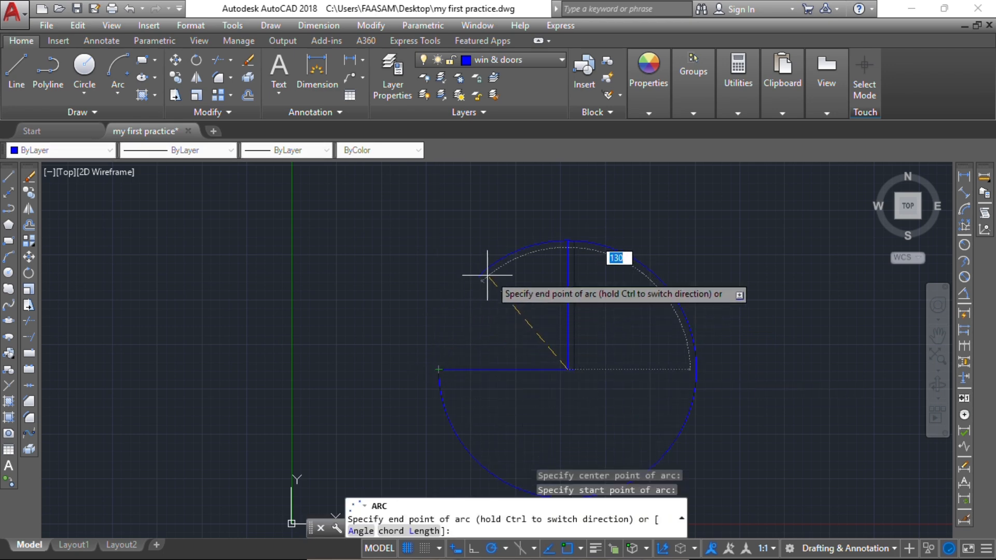
key(Escape)
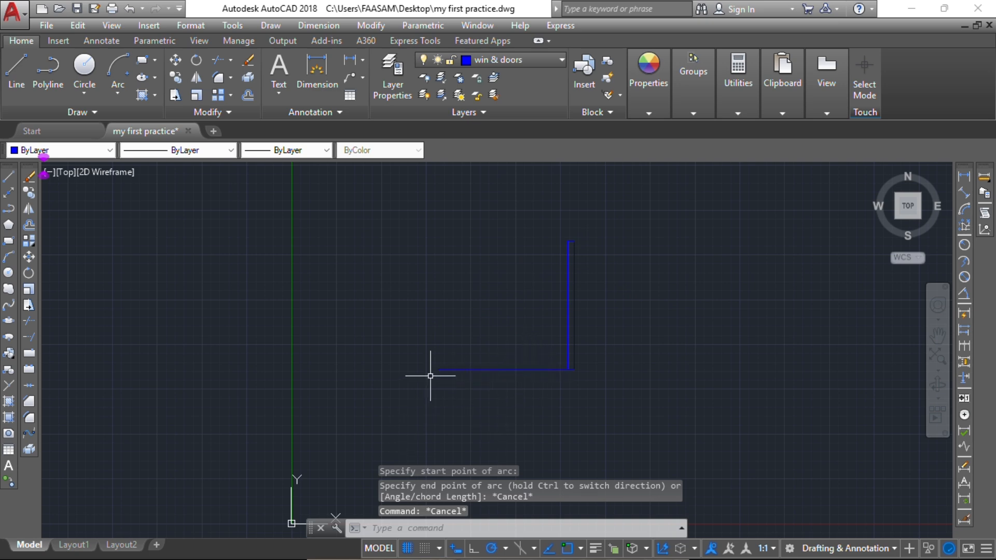
key(ctrl+z)
key(ctrl+z)
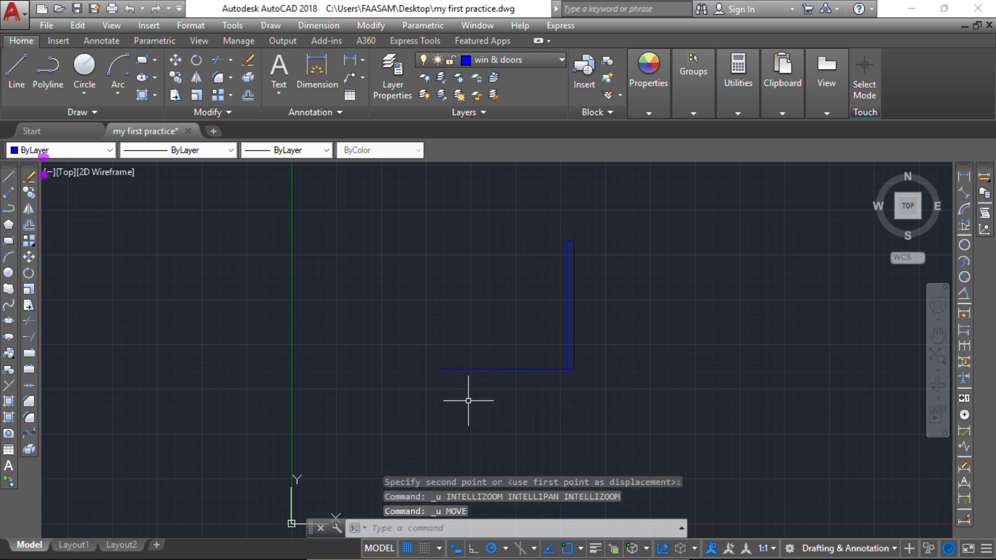
- Move the 900-long horizontal line by its left end to the door leaf's lower-right corner so it extends to the right
click(502, 369)
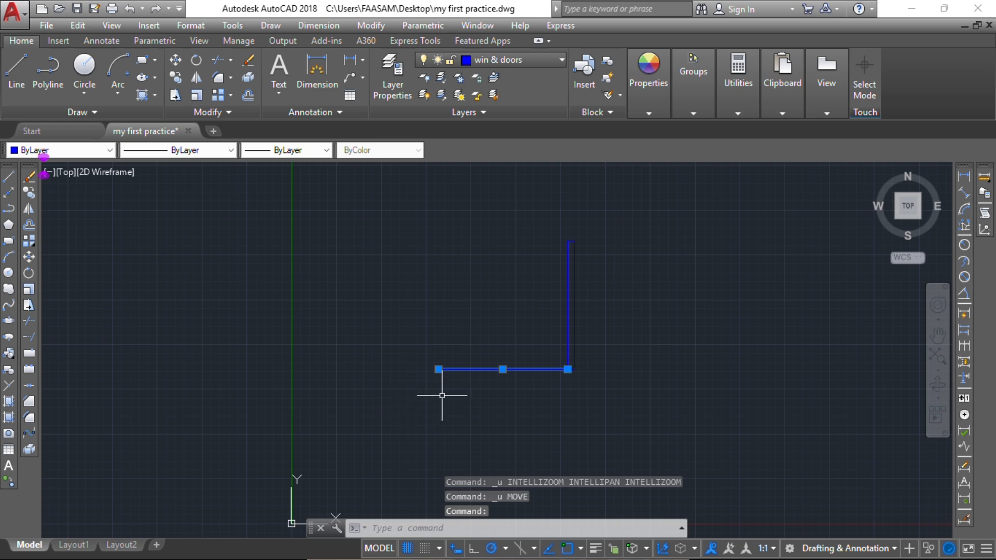
text(M)
key(Return)
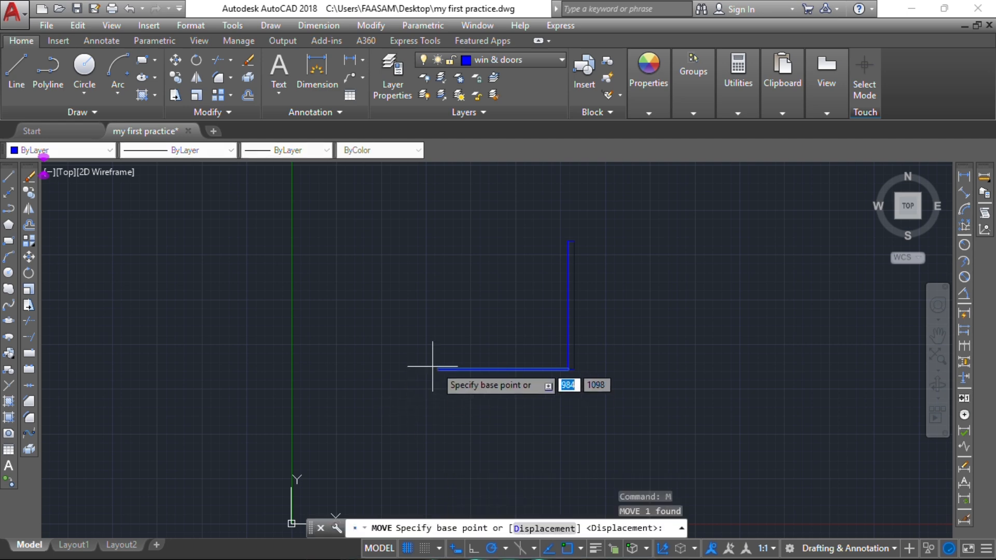
click(438, 369)
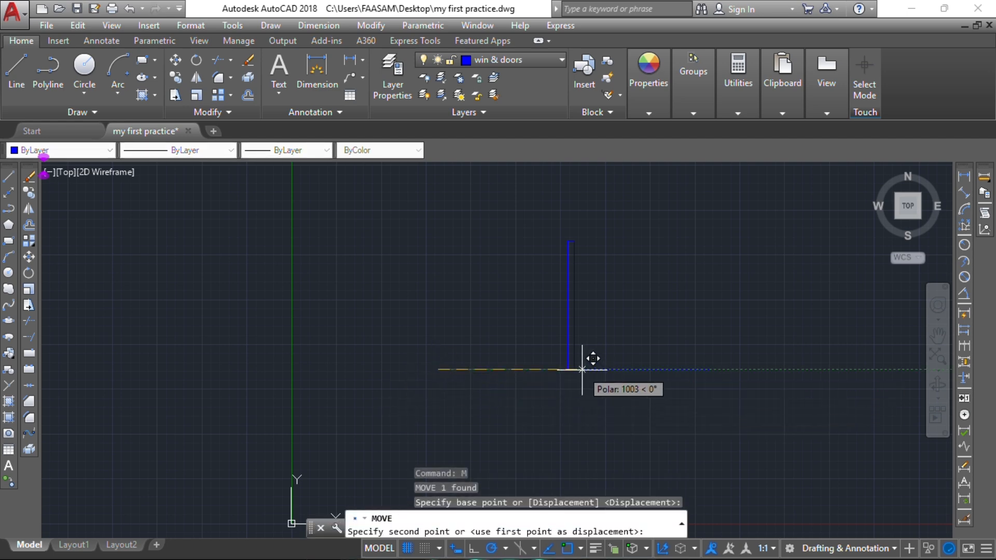
click(580, 369)
- Draw a door swing arc centred on the leaf's lower-right corner, from the line's right end to the leaf's upper-right corner
middle_drag(646, 266, 491, 272)
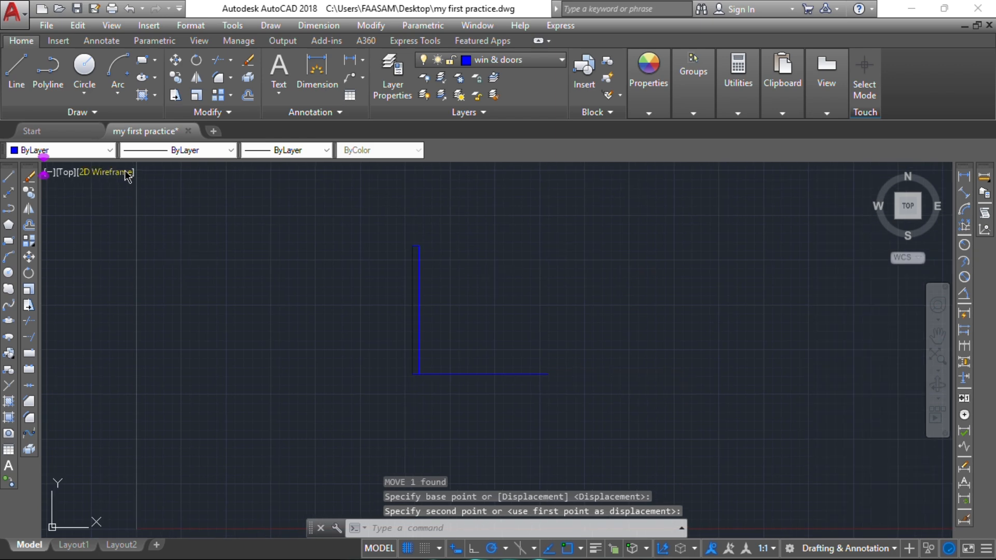
click(120, 73)
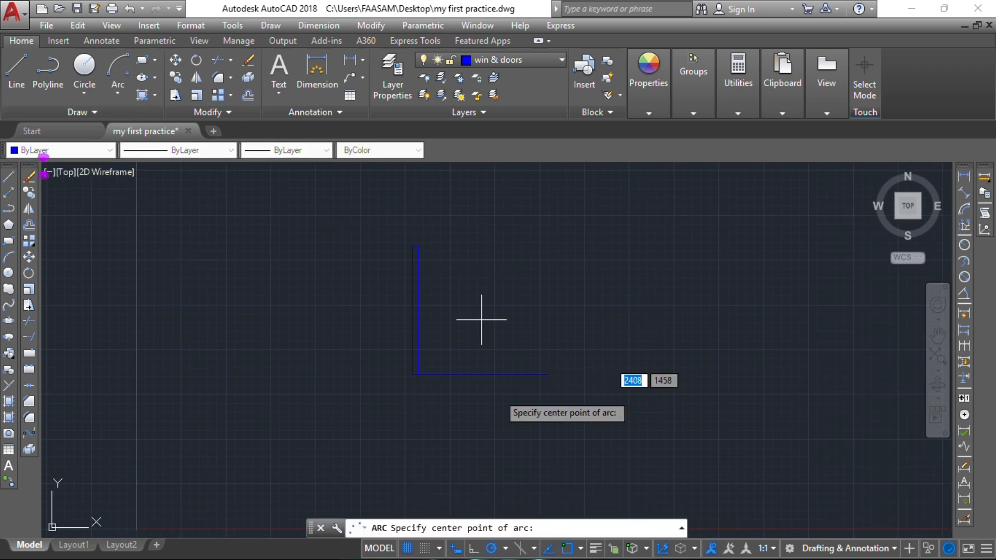
click(419, 373)
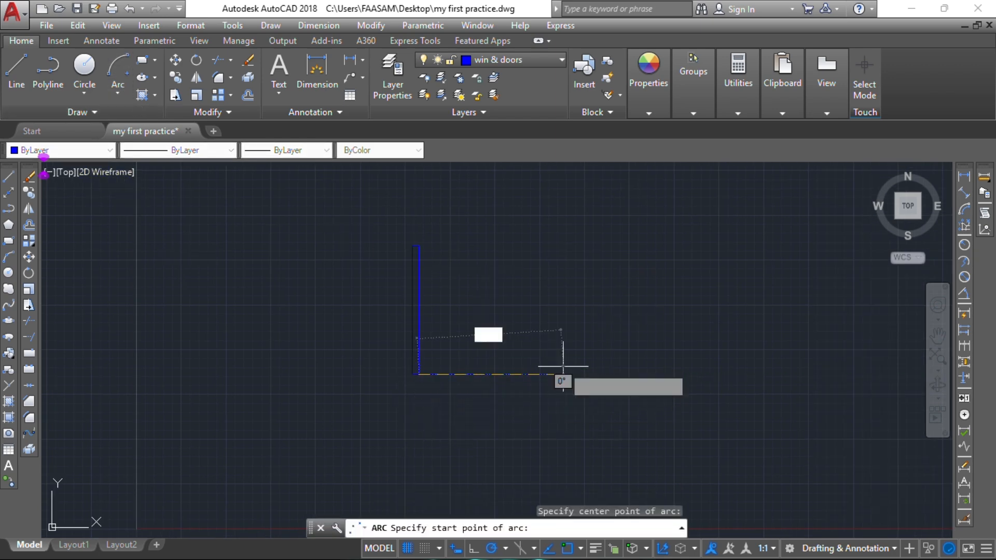
click(547, 374)
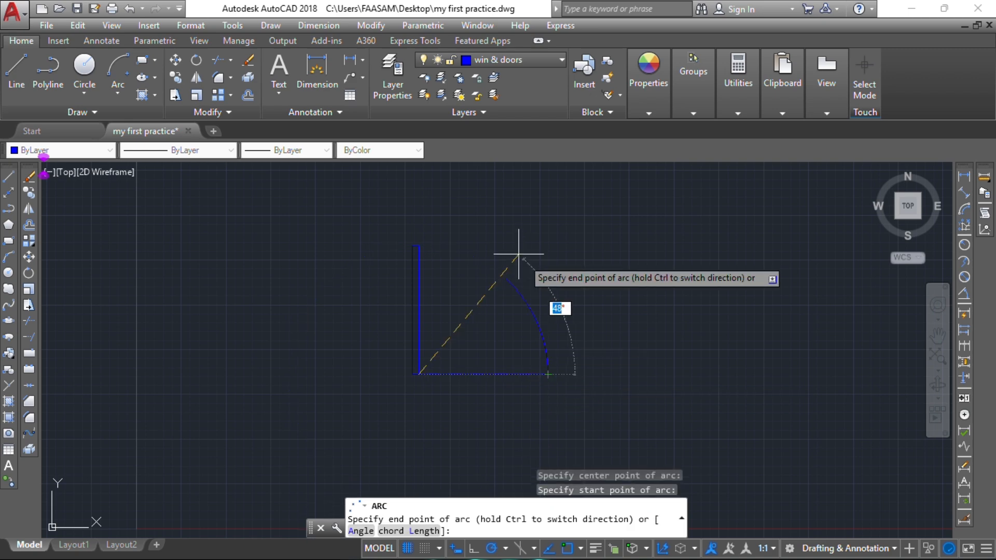
click(418, 246)
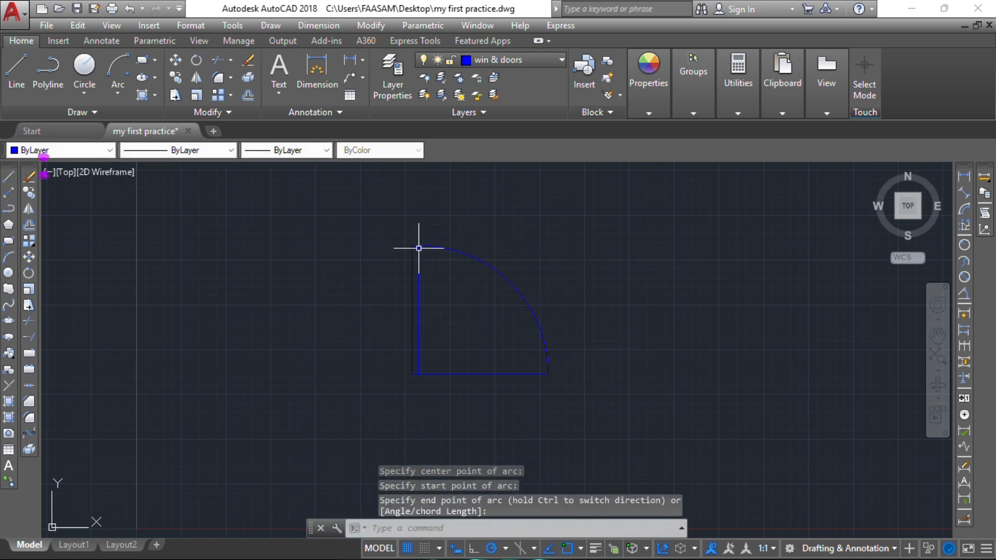
key(Escape)
key(Escape)
key(Escape)
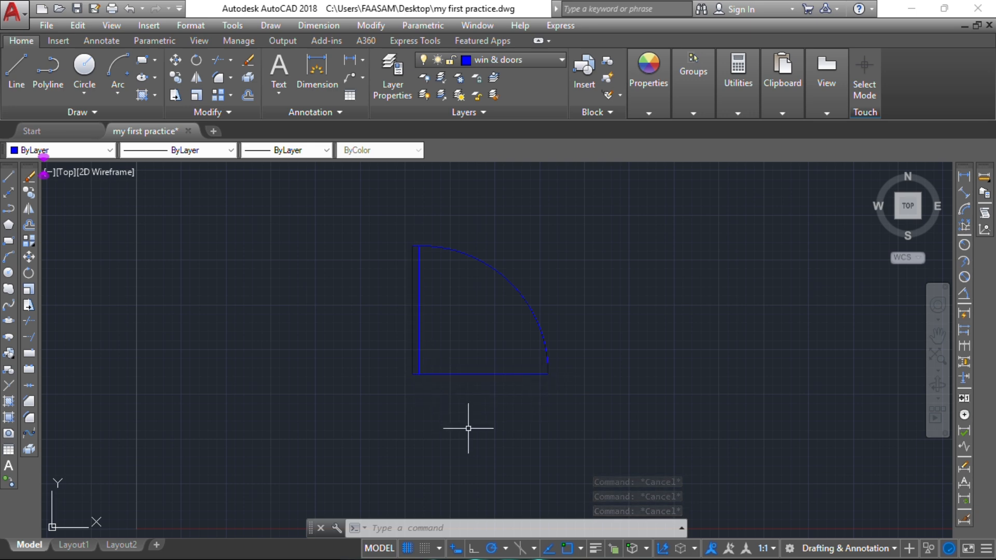
- Measure the distance from the door leaf's lower-right corner to the right end of the horizontal line
text(di)
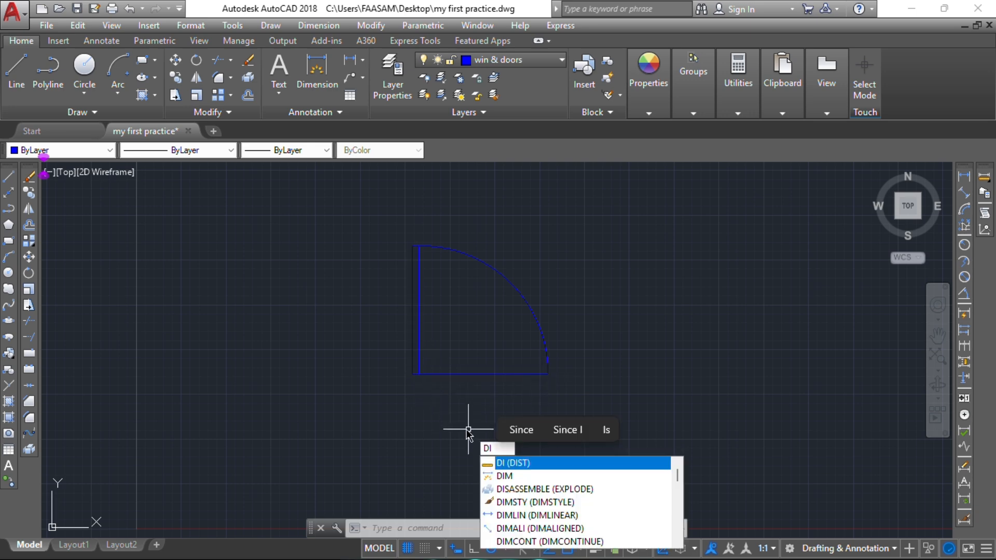
key(Down)
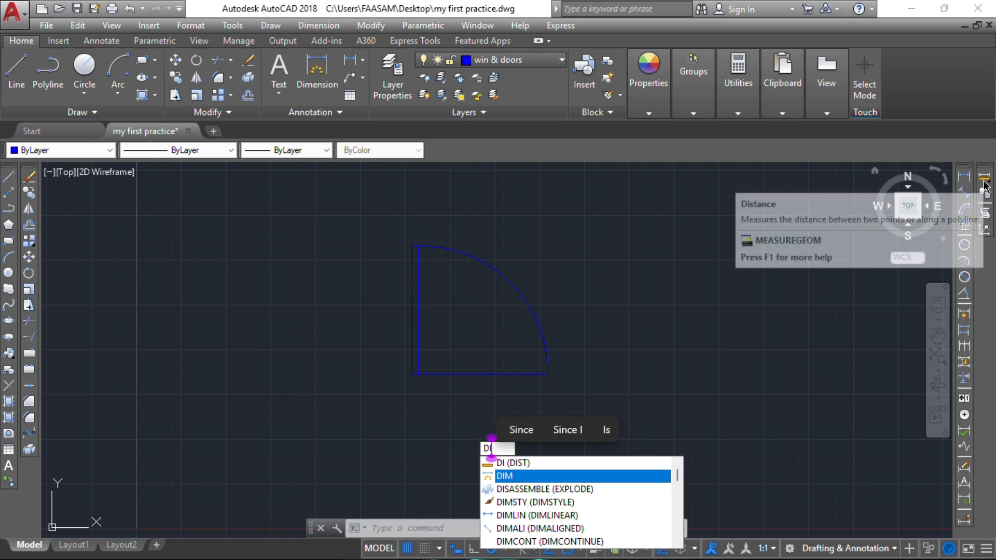
key(Return)
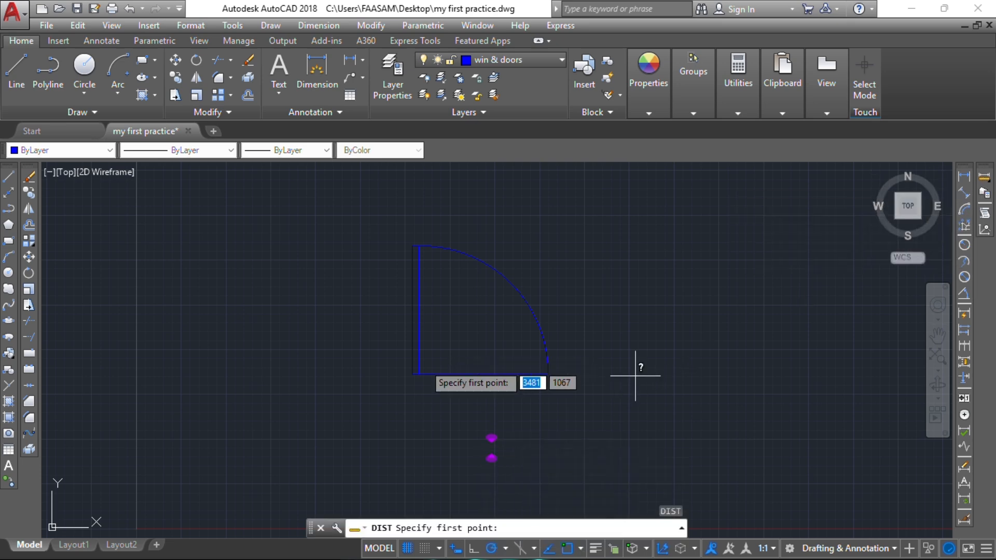
click(418, 373)
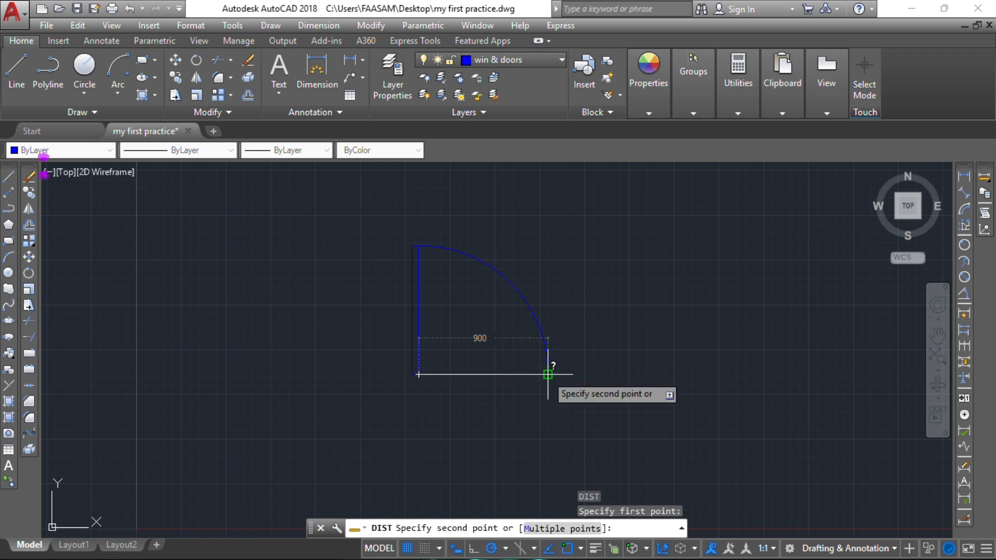
key(Escape)
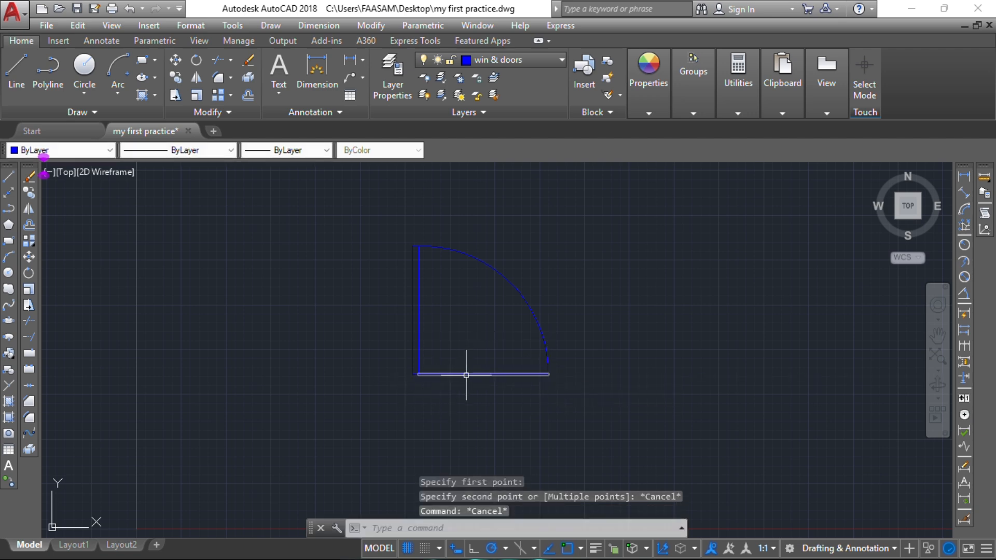
- Erase the horizontal line and the swing arc, keeping only the door leaf rectangle
click(464, 374)
click(529, 311)
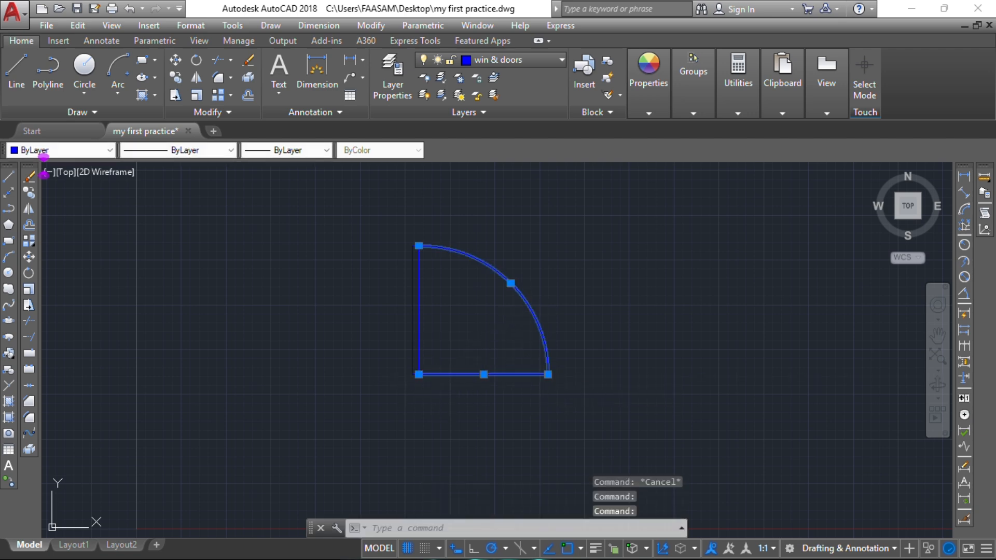
key(Delete)
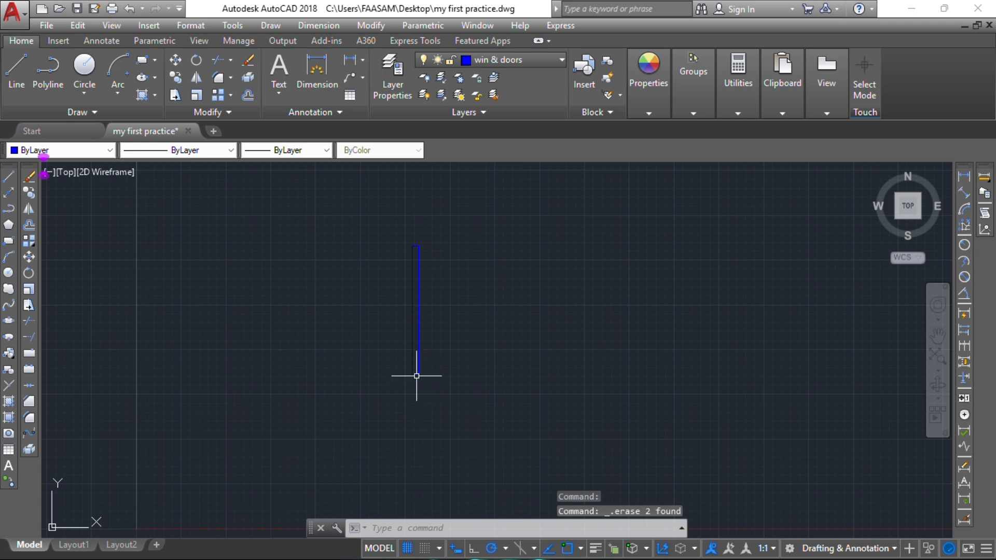
- Draw a horizontal line 900 long to the right from the door leaf's lower-left corner
scroll(417, 376, up, 2)
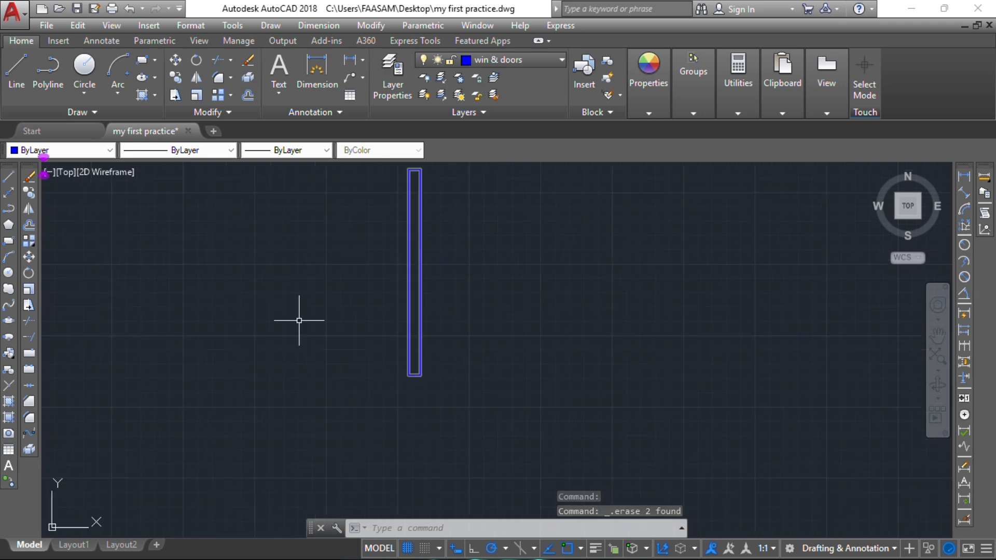
click(9, 176)
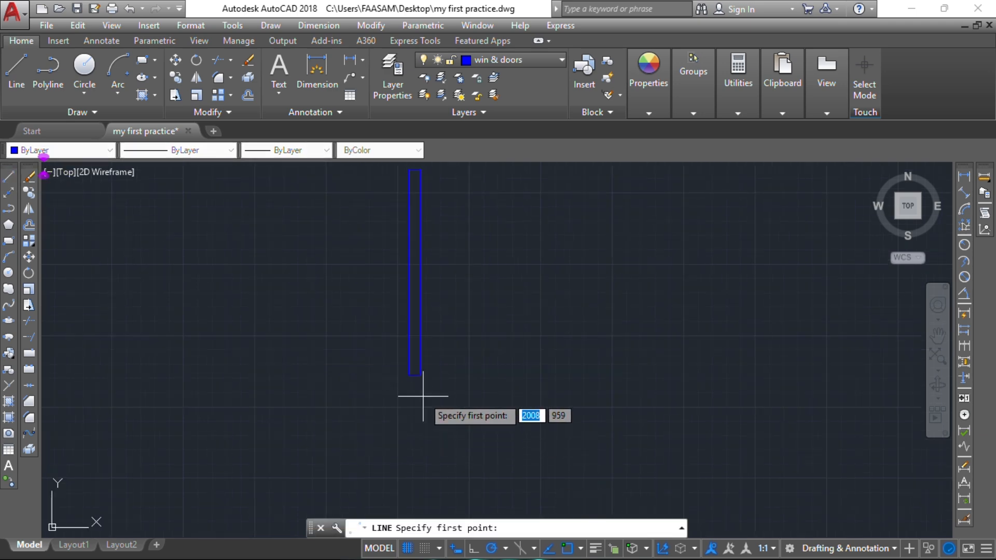
click(408, 376)
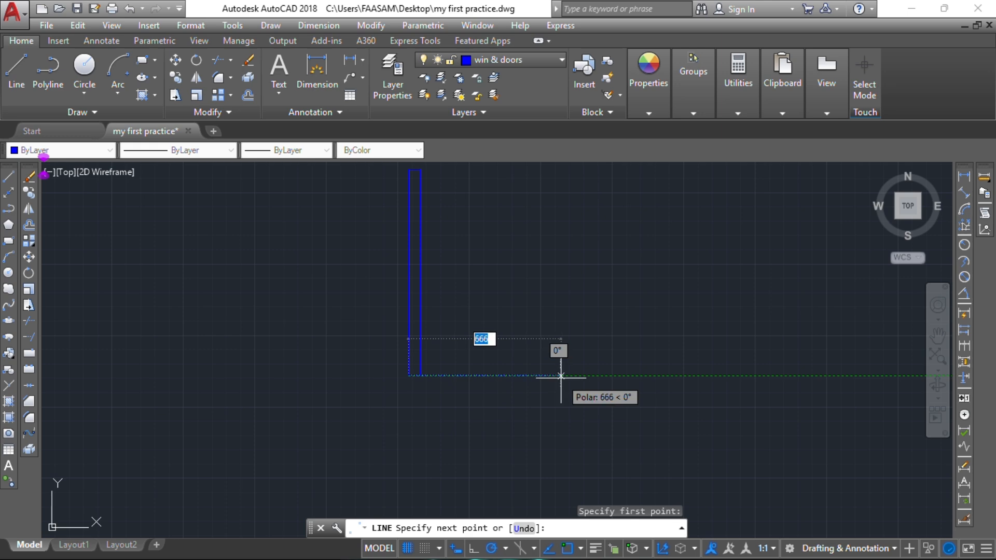
text(900)
key(Return)
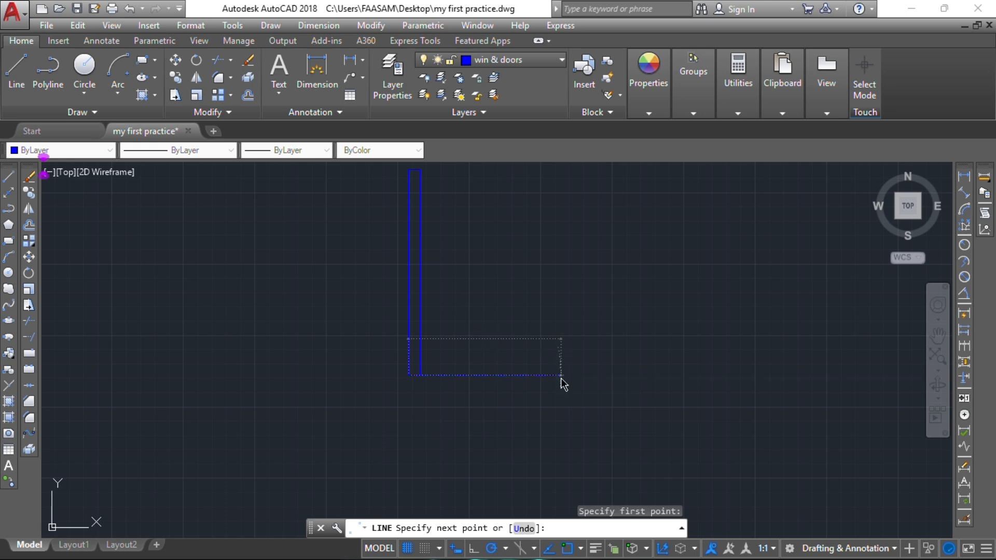
key(Escape)
scroll(592, 336, down, 1)
middle_drag(593, 336, 499, 353)
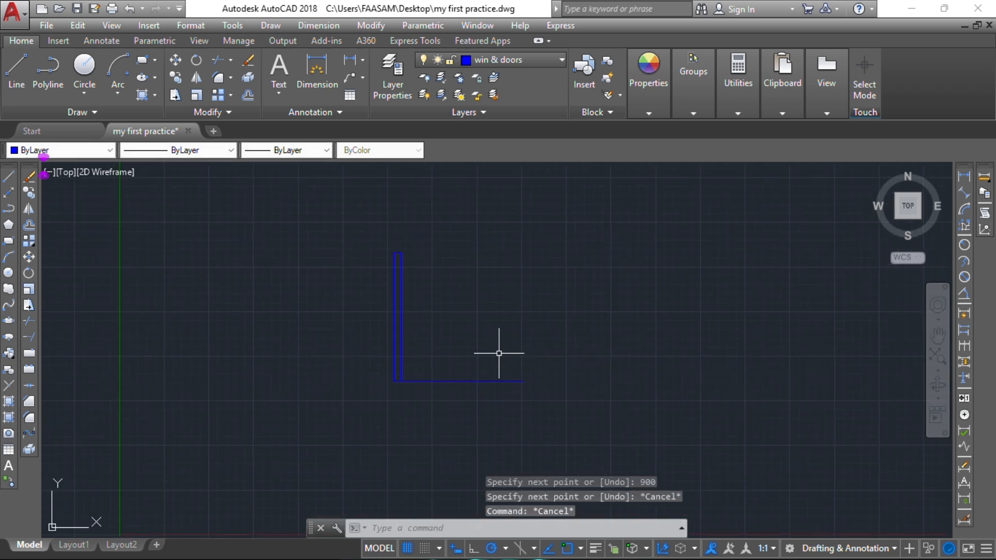
click(120, 67)
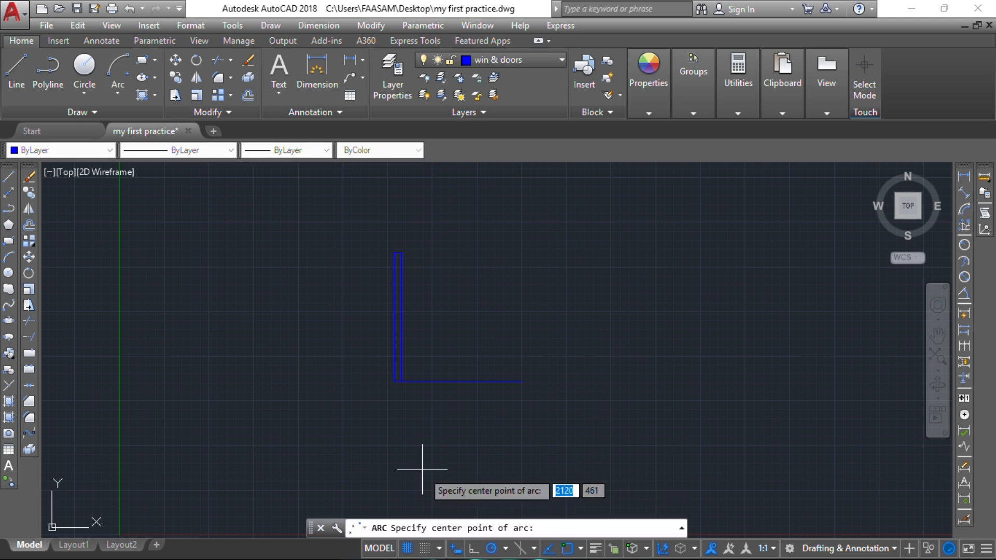
click(401, 381)
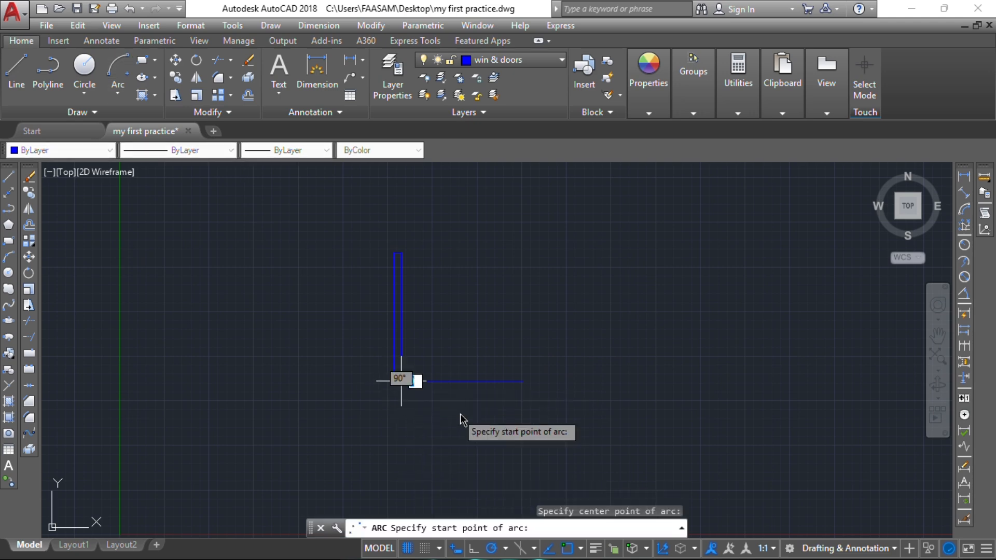
click(516, 381)
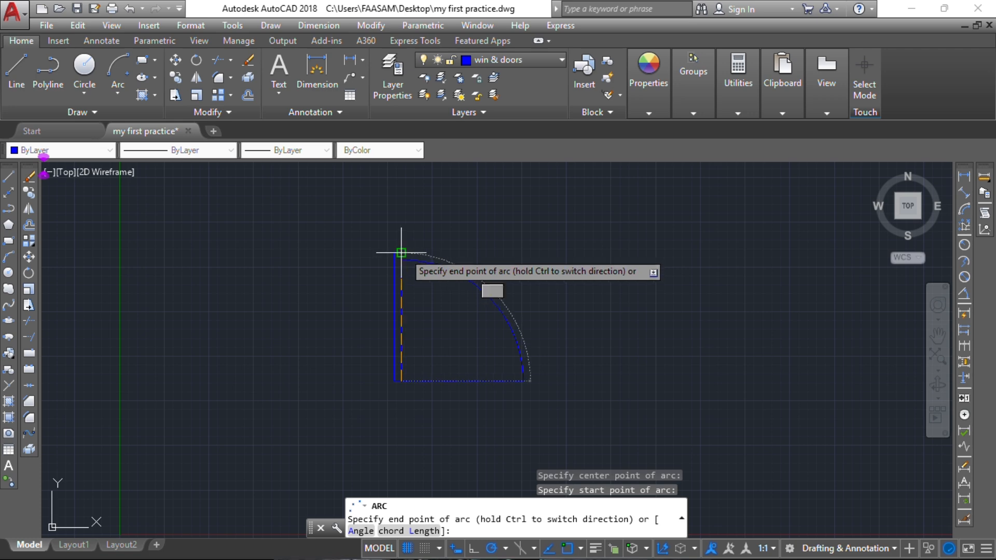
key(Escape)
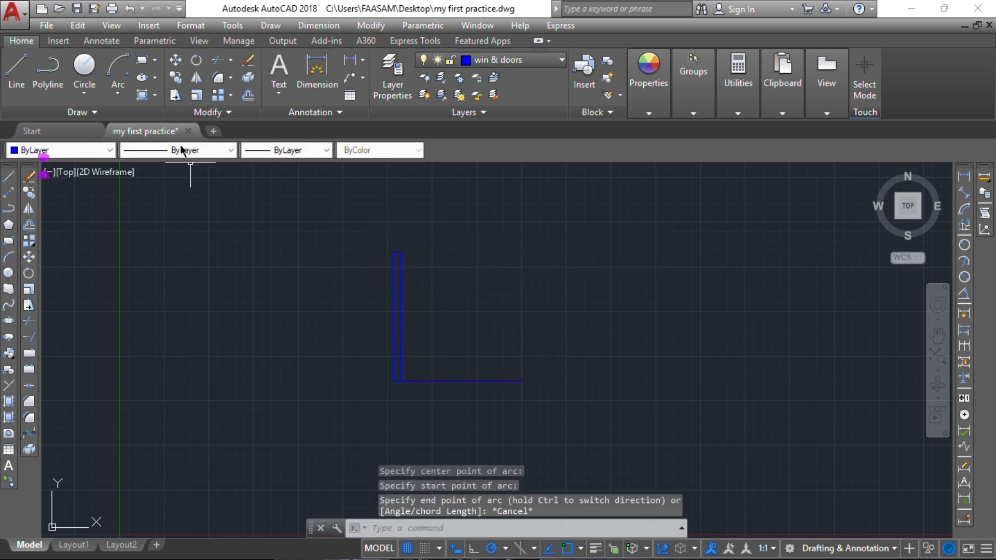
- Draw a 90° door swing arc centred on the leaf's lower-left corner, from the line's right end to the leaf's upper-left corner
key(Return)
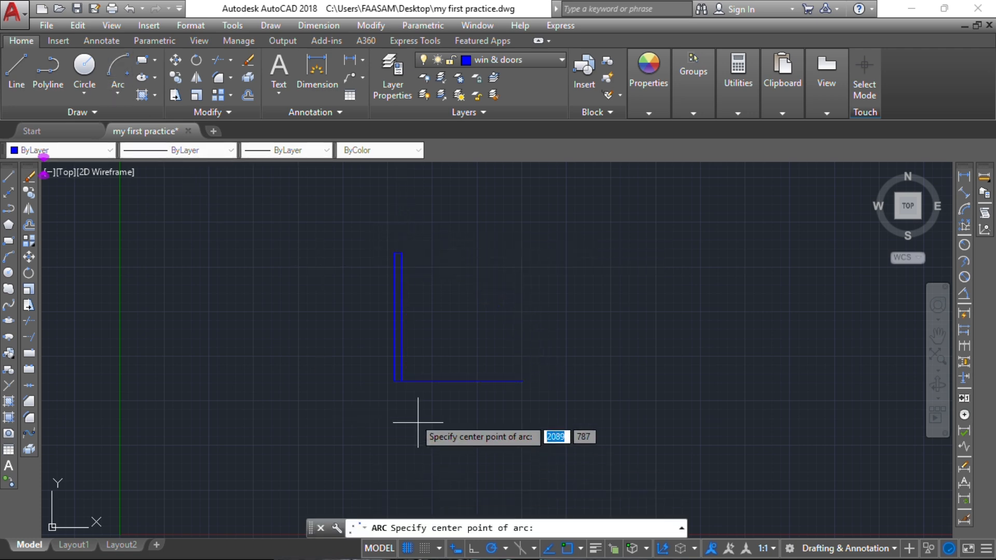
click(395, 382)
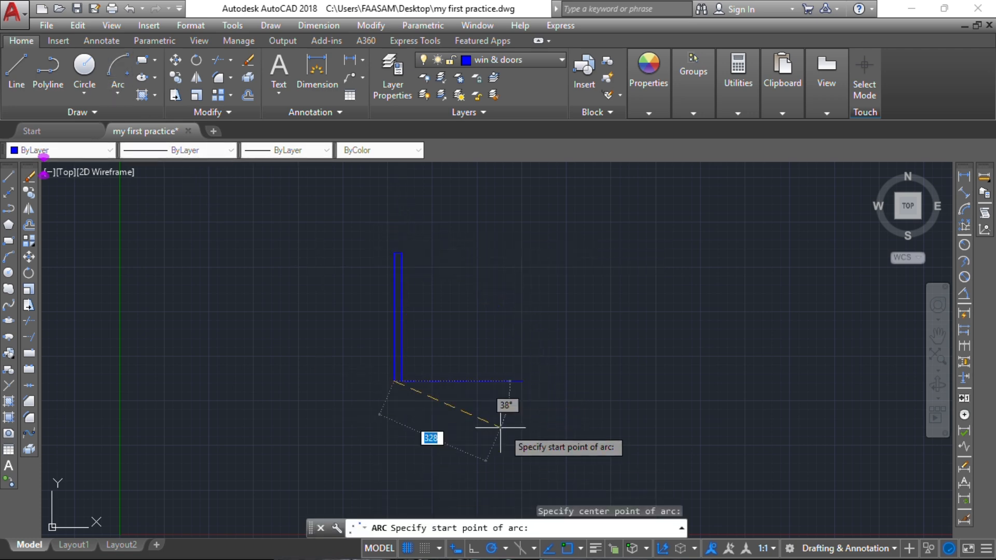
click(522, 381)
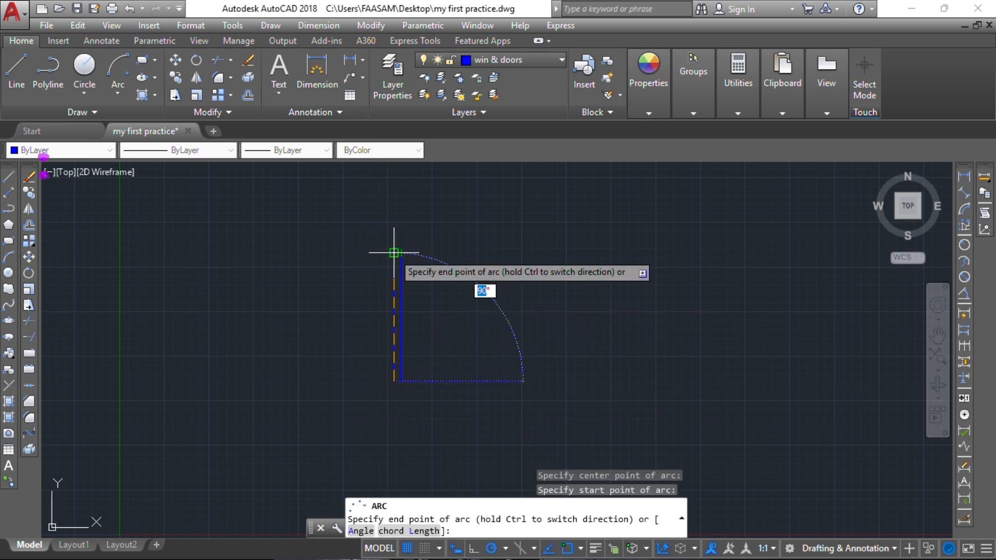
click(394, 252)
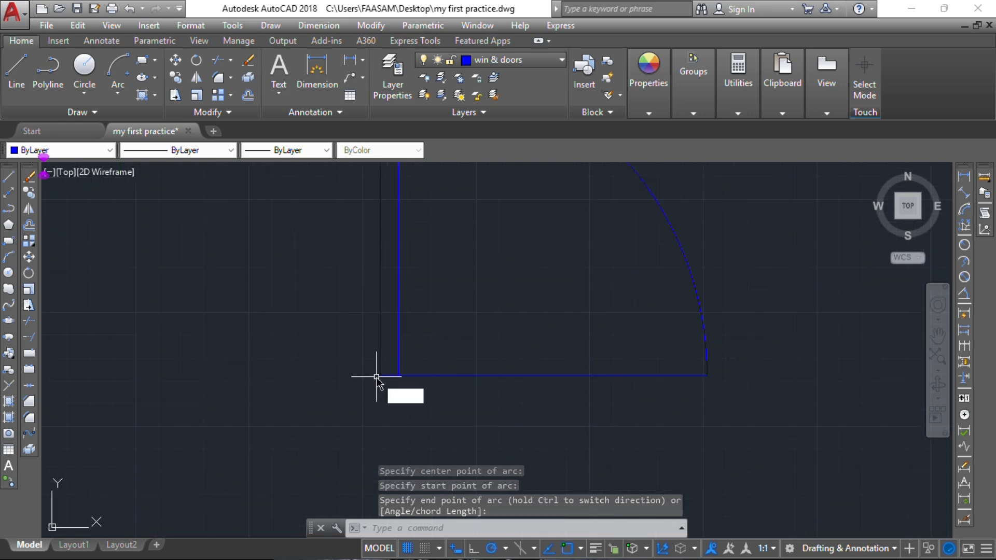
- Measure the door opening's width from the leaf's lower-left corner toward the arc's lower end
text(di)
key(Return)
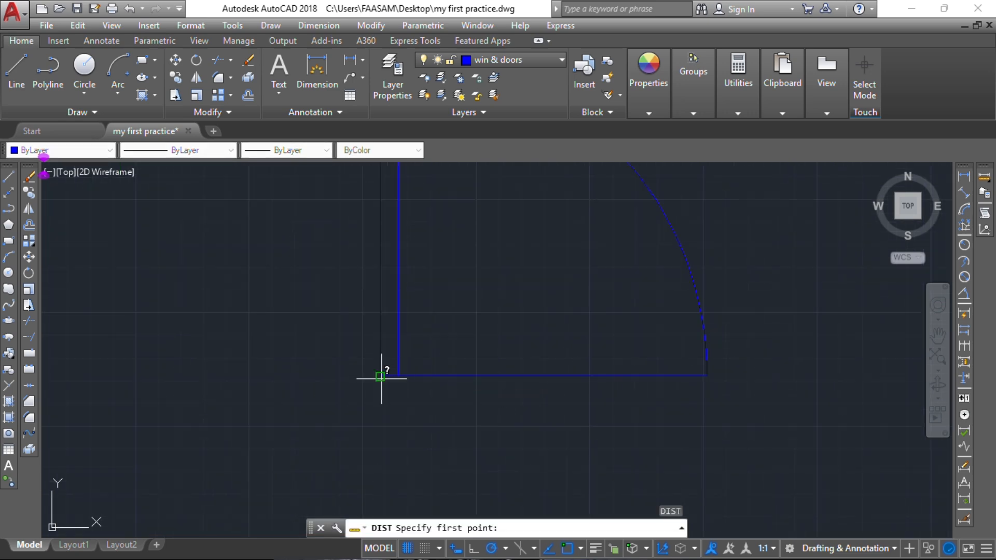
click(380, 377)
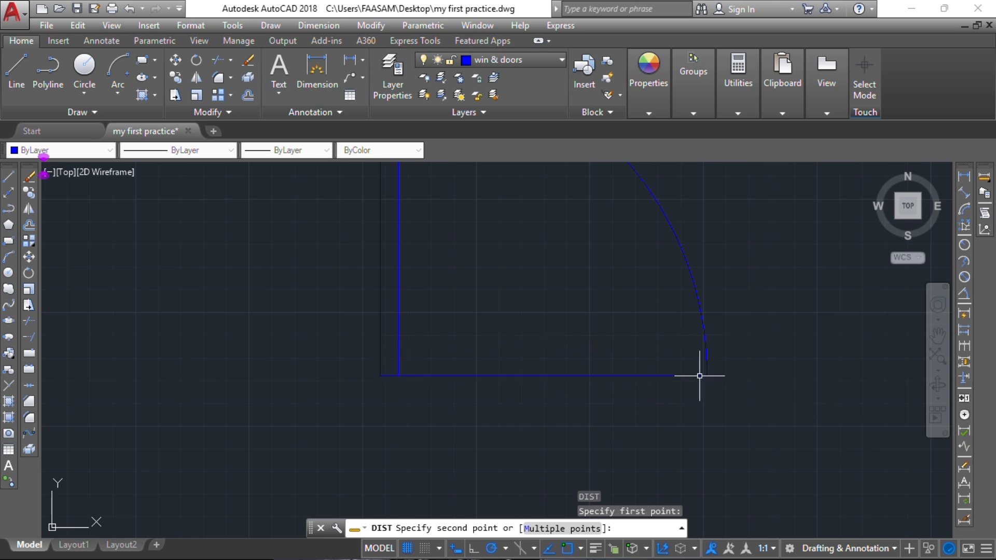
key(Escape)
- Select the horizontal line across the door opening at the base of the door symbol
scroll(545, 374, down, 3)
middle_drag(533, 375, 504, 385)
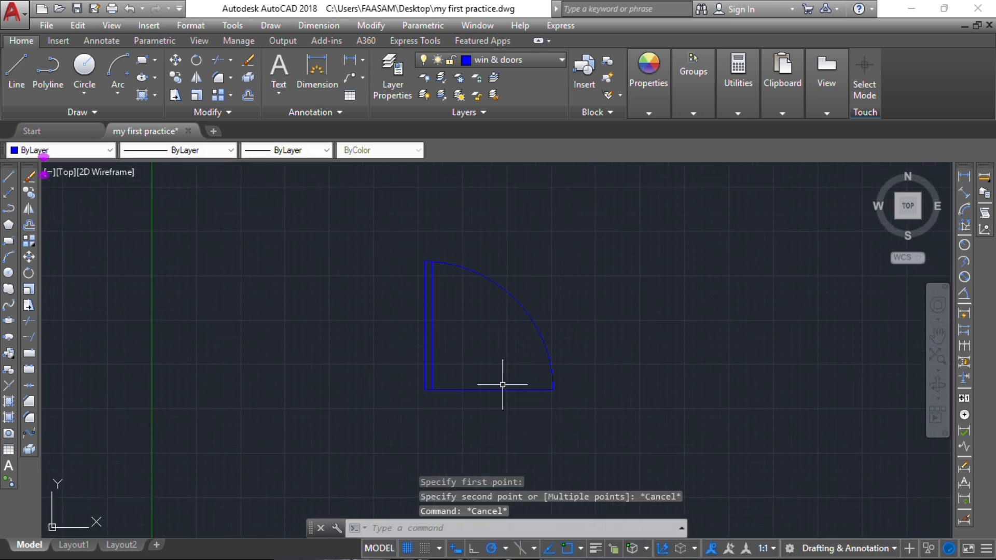
click(502, 389)
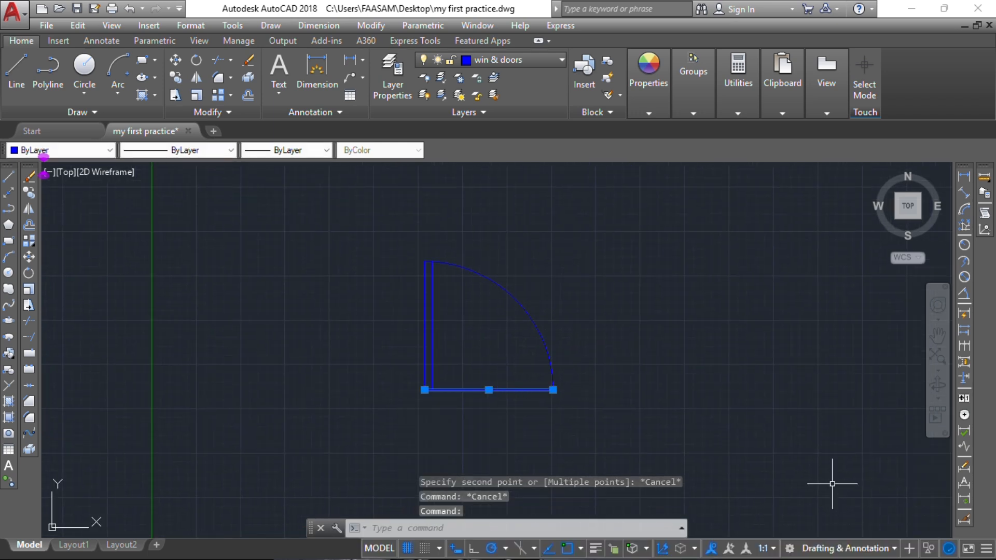